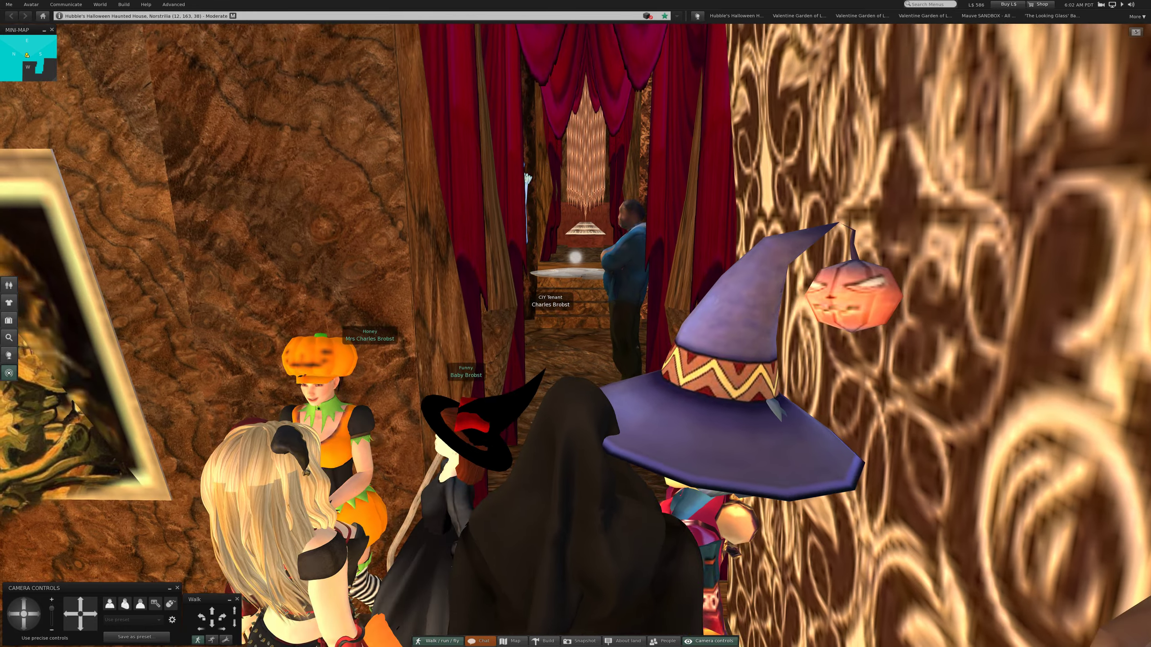
Walk down the curtained hallway past the fireplace room, then step back to view the cobwebbed sofa.
key("Up")
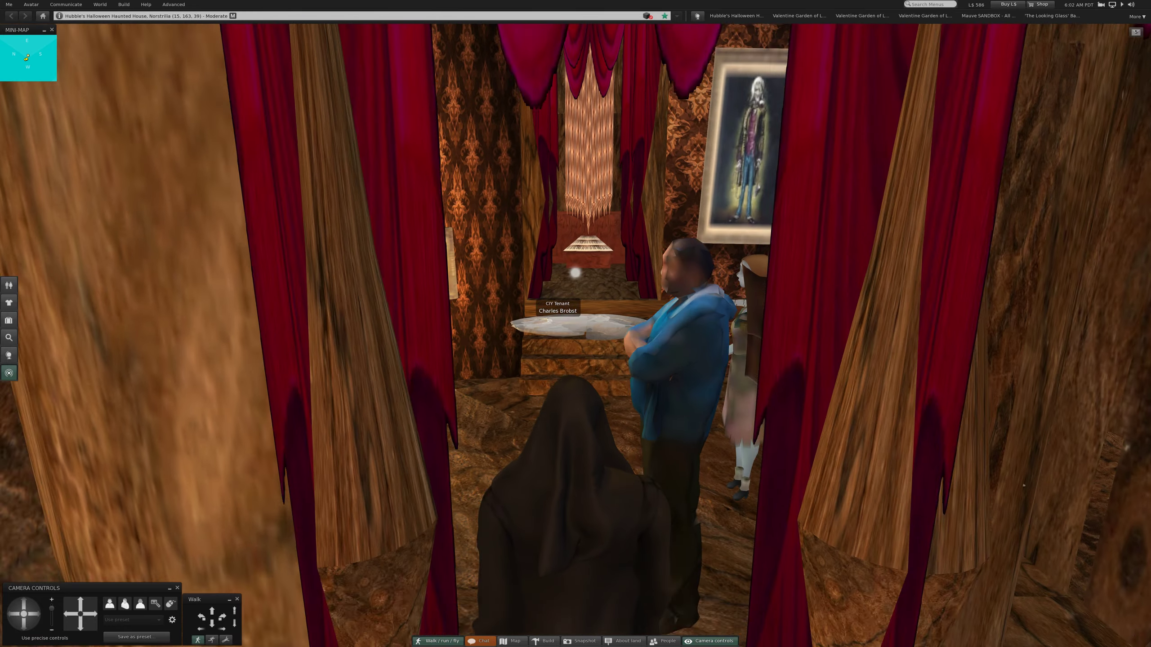
key("Up")
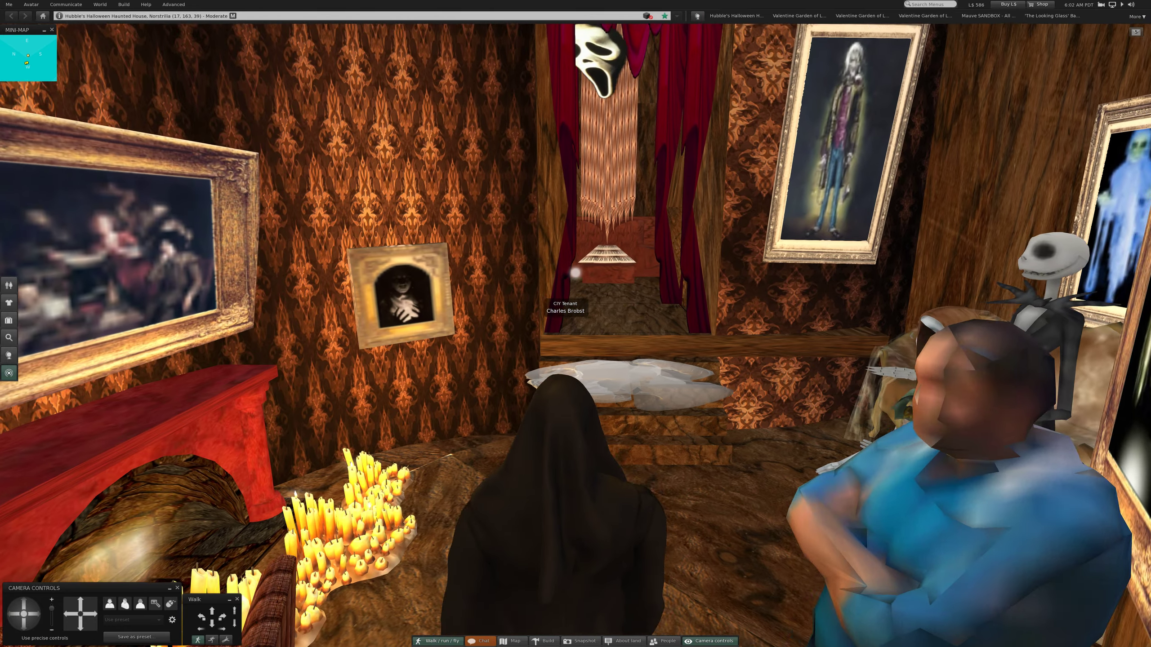
key("Up")
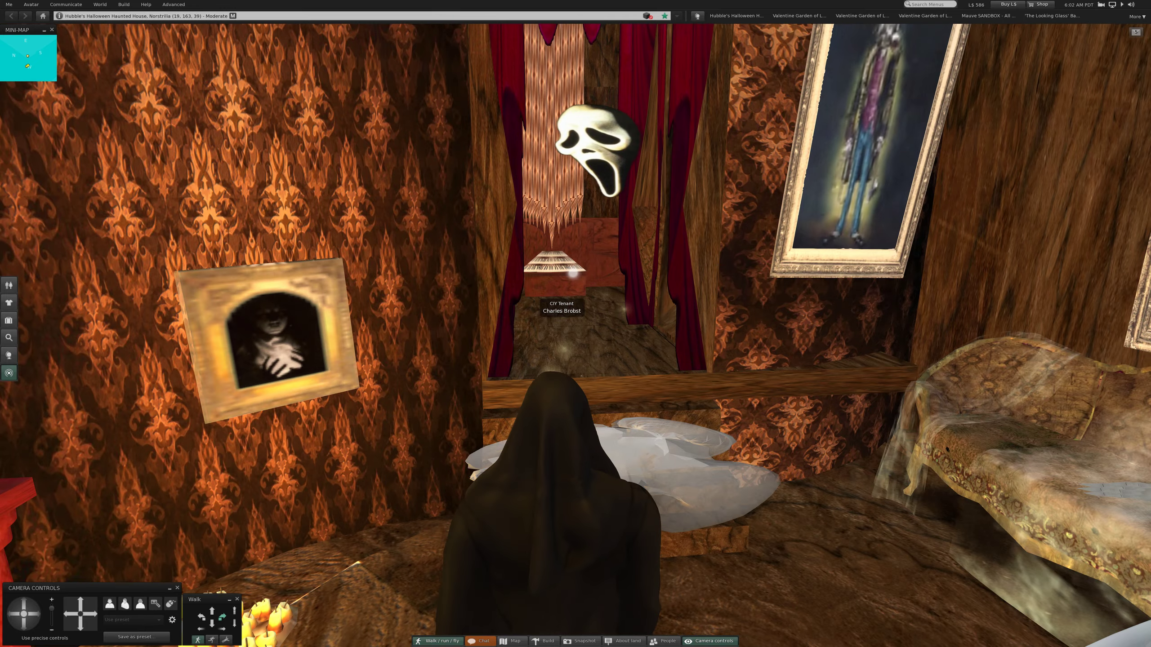
key("Down")
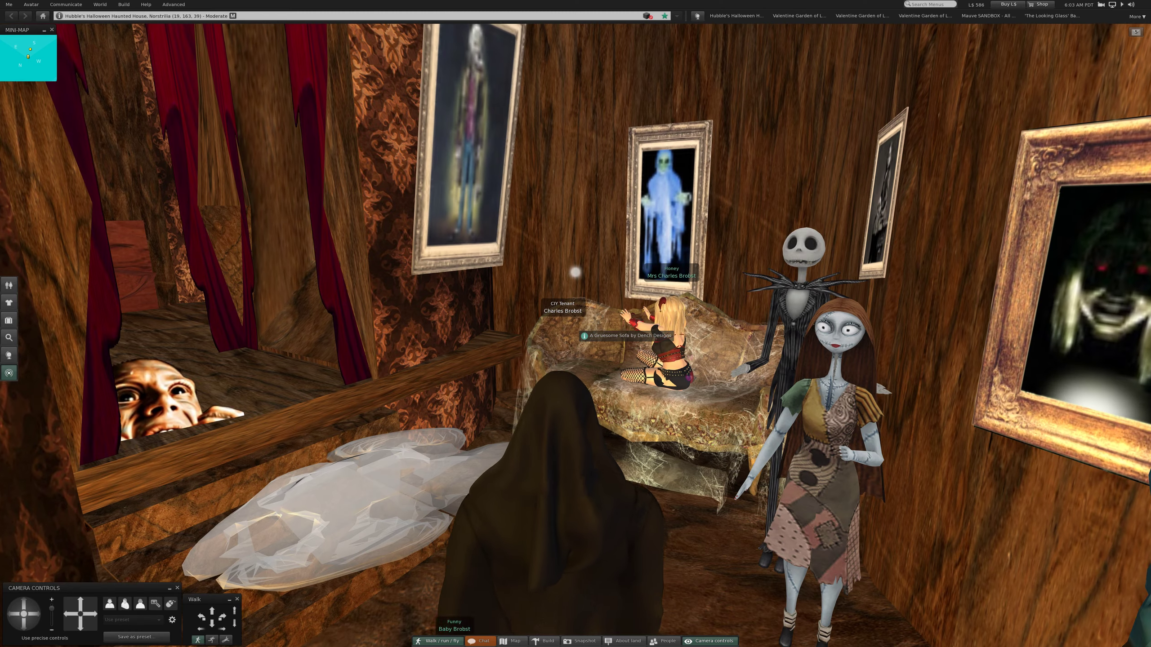
scroll(575, 342, "up", 5)
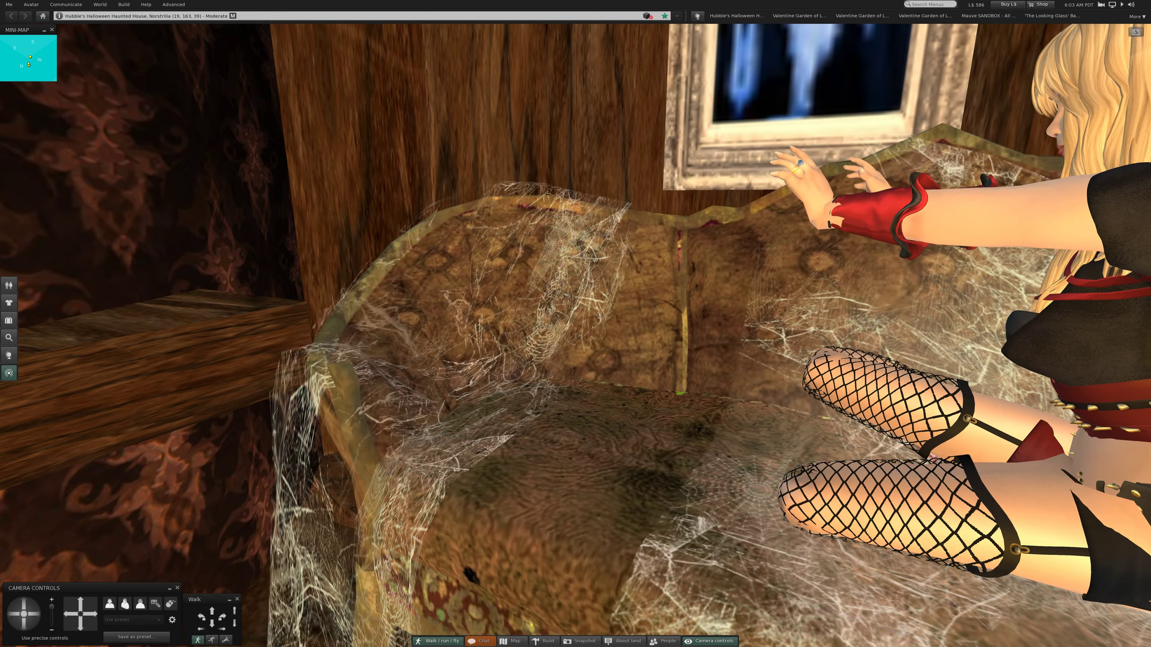
Sit on the Gruesome Sofa beside the blonde avatar and open AVsitter's ADJUST options.
right_click(609, 432)
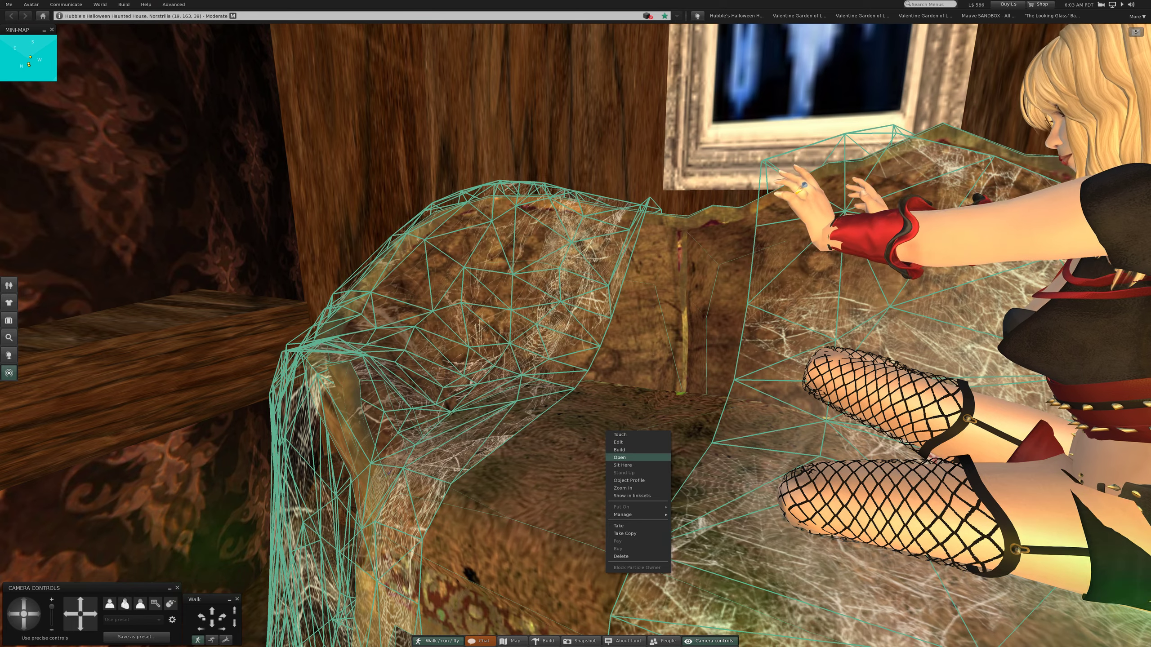
left_click(623, 465)
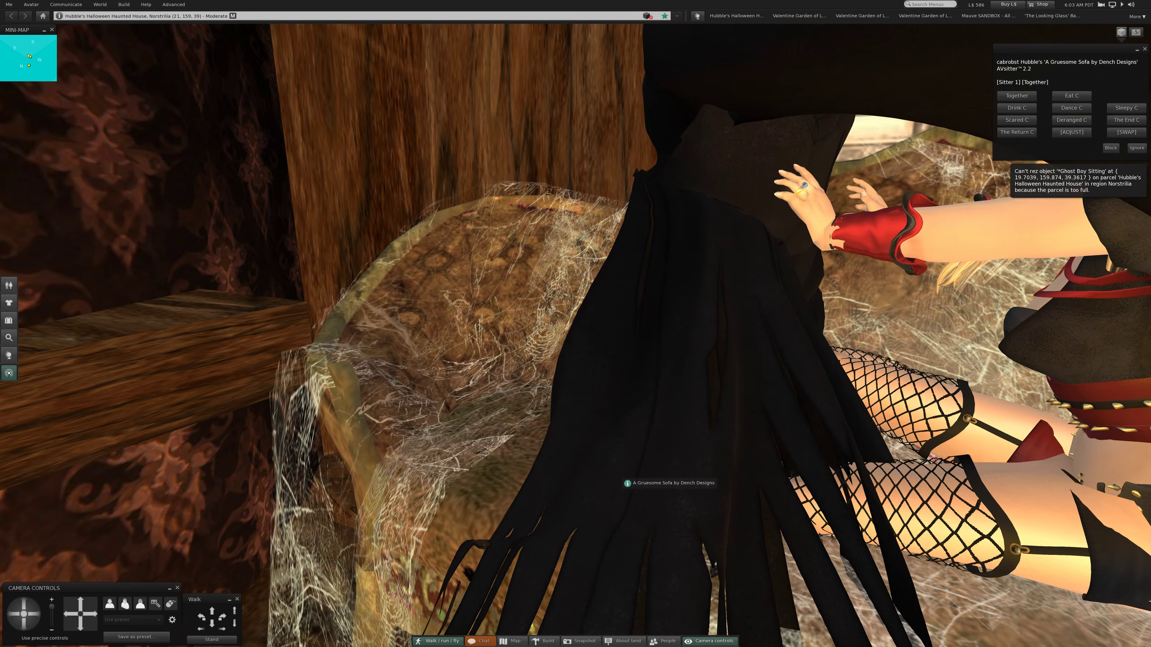
scroll(628, 483, "down", 3)
scroll(628, 483, "down", 3)
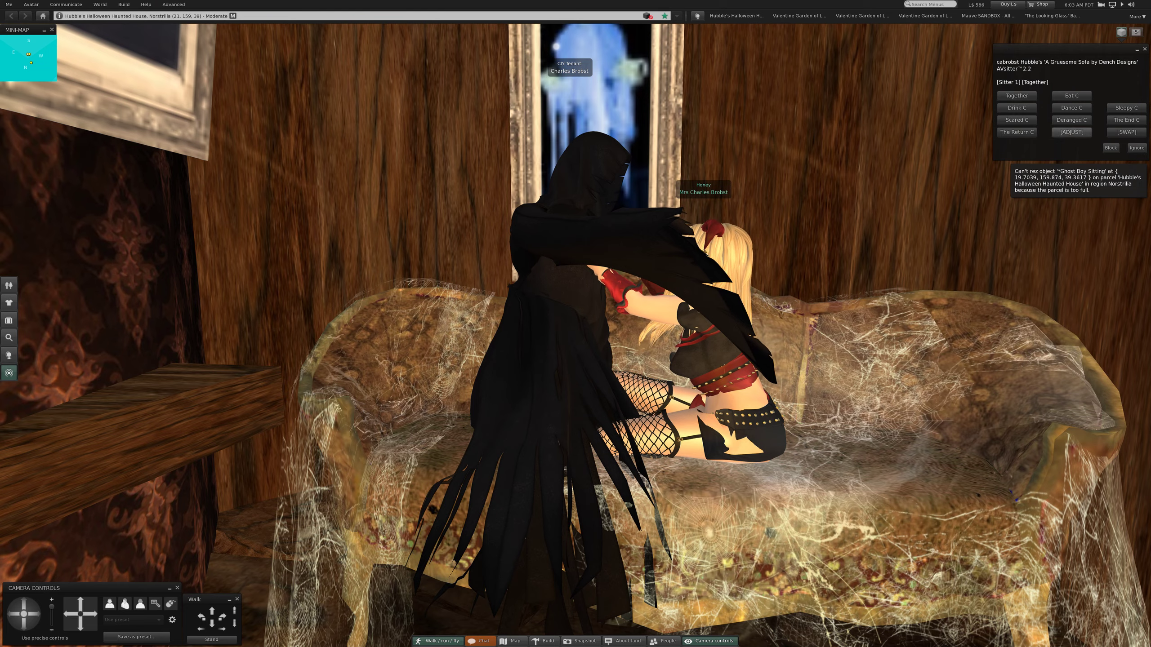
left_click(1071, 132)
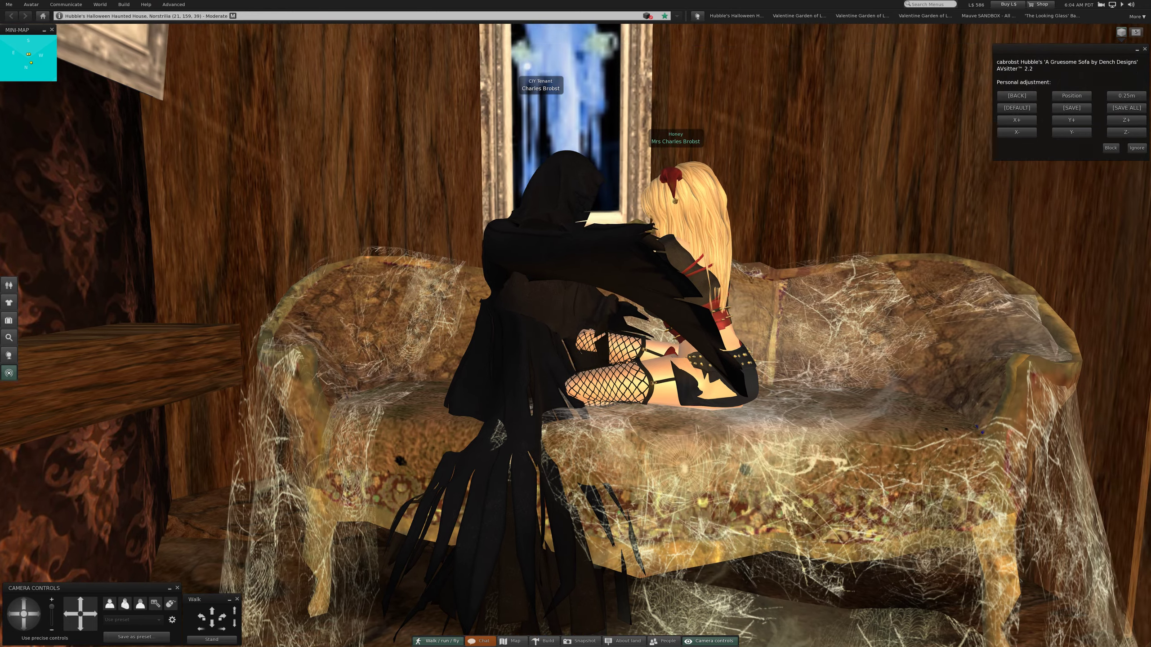
left_click_drag(608, 337, 576, 360)
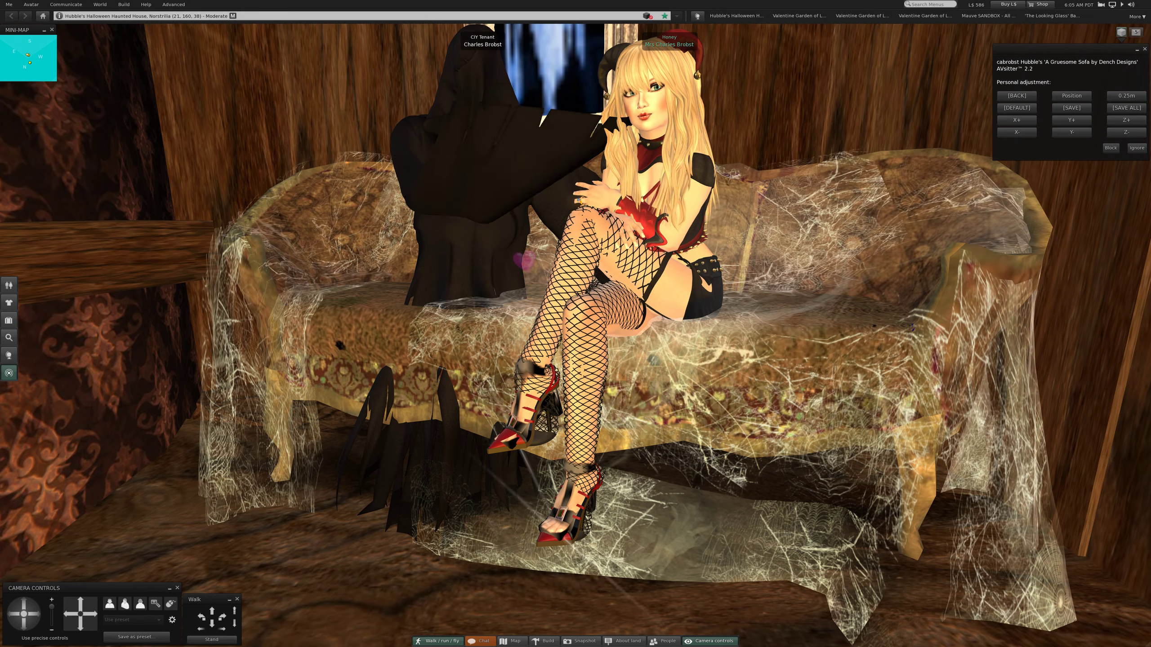
Walk the robed avatar forward across the hall toward the red-curtained passage.
key("Up")
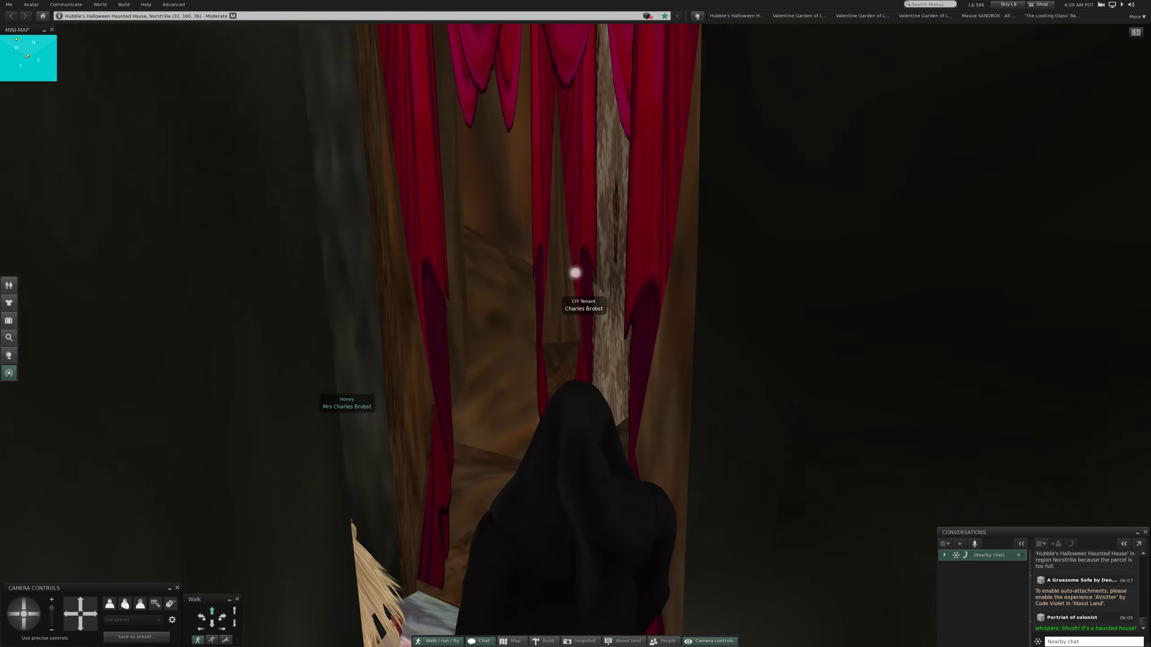
Walk through the curtained corridors into the library and swing the view toward the armour.
key("Up")
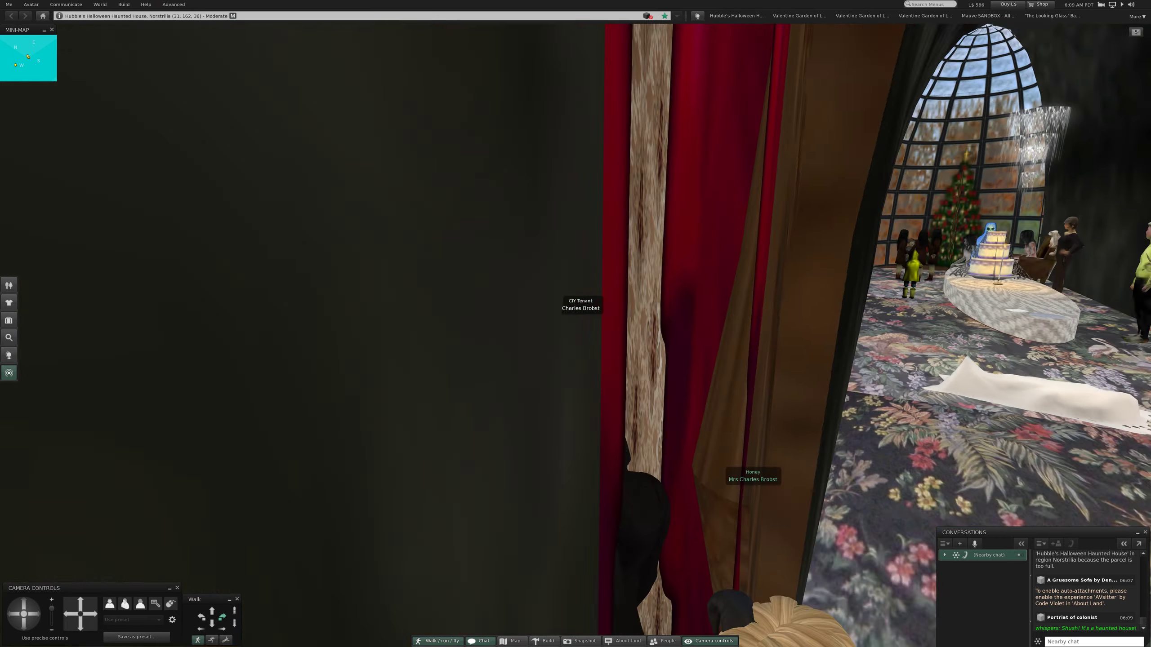
key("Up")
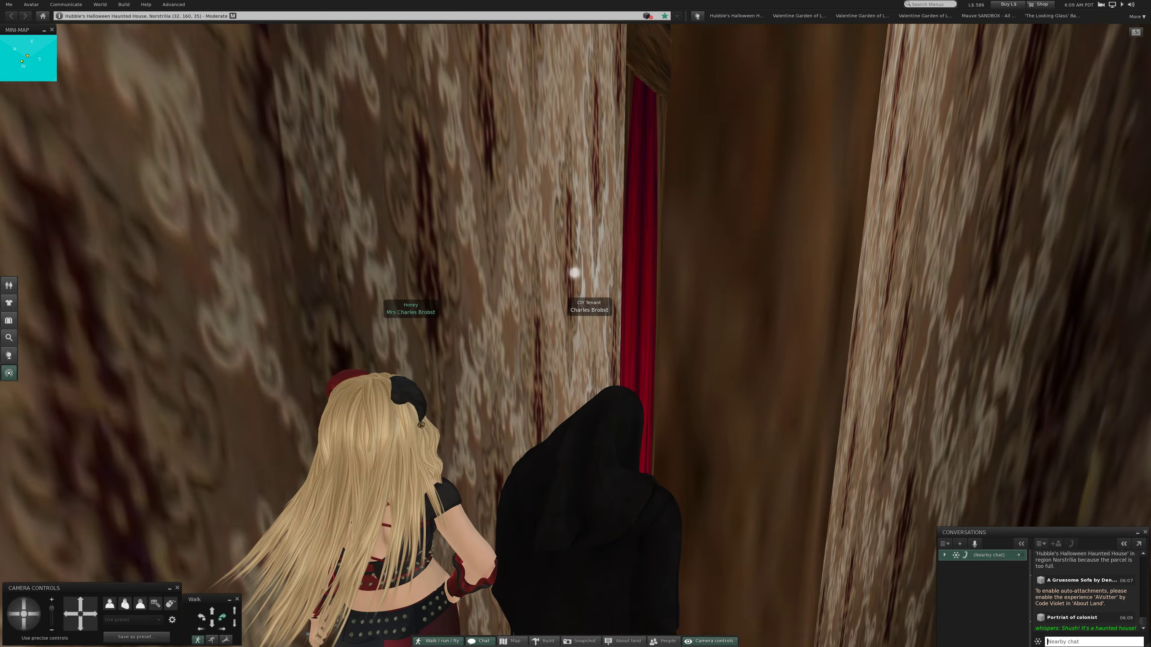
key("Up")
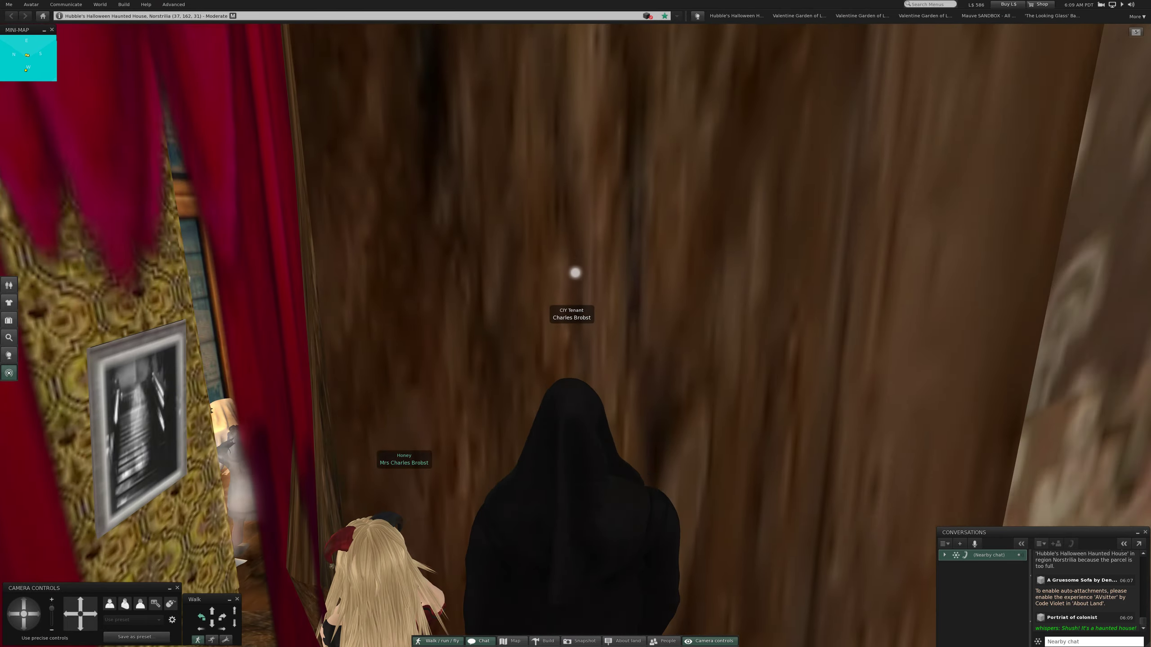
key("Up")
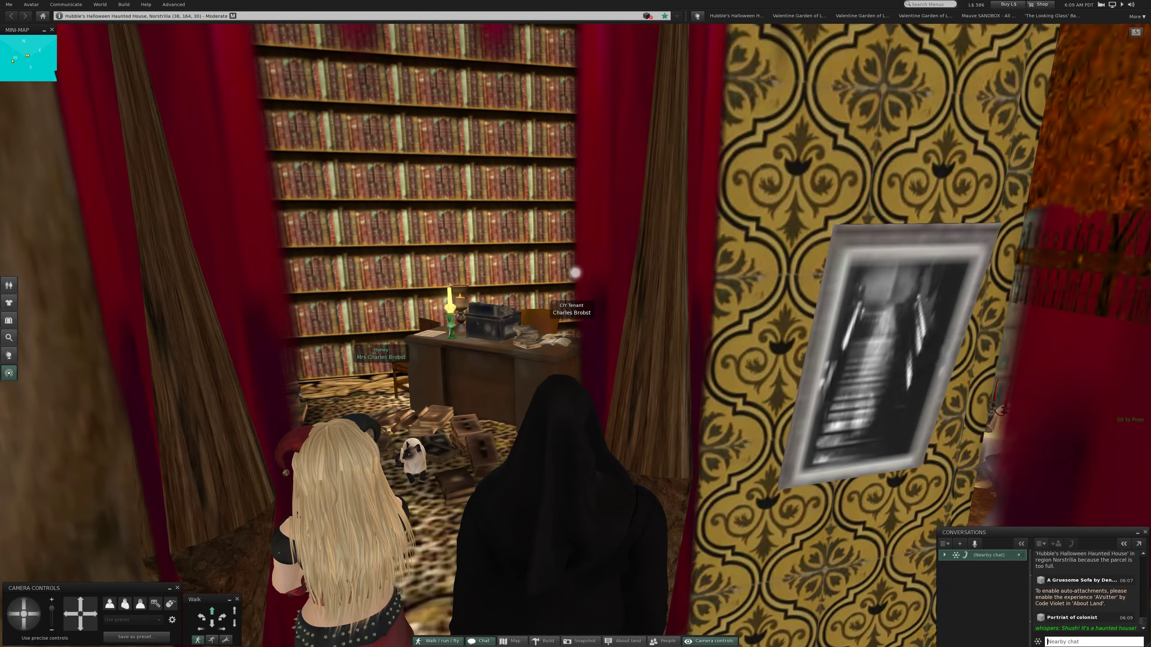
key("Up")
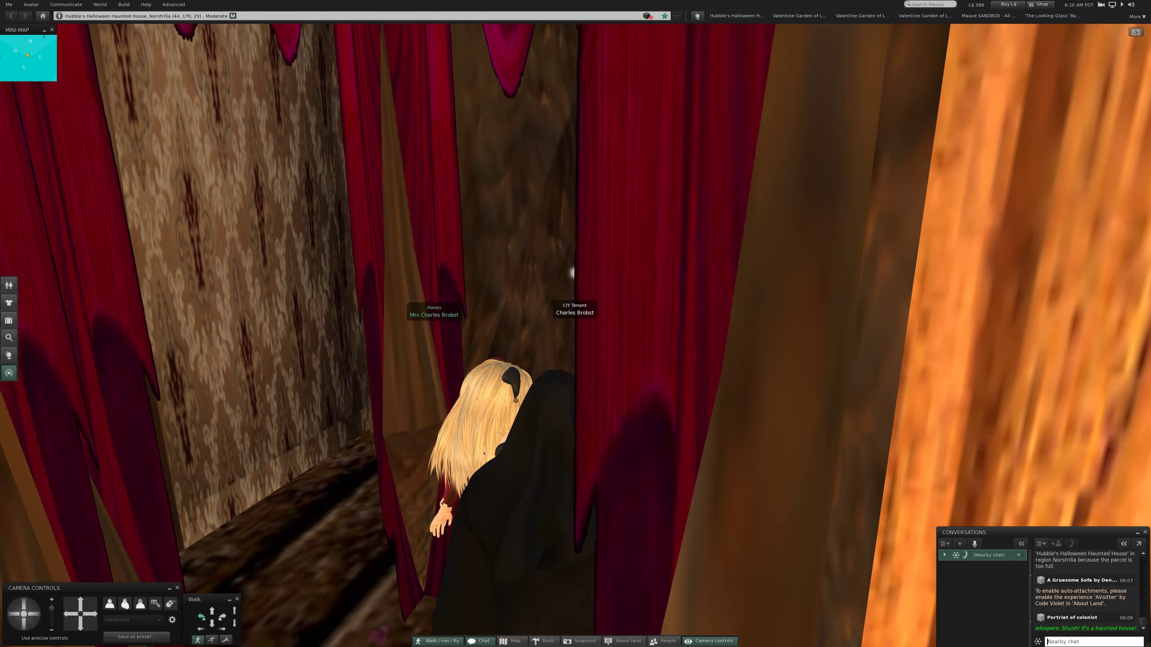
left_click_drag(572, 273, 576, 184)
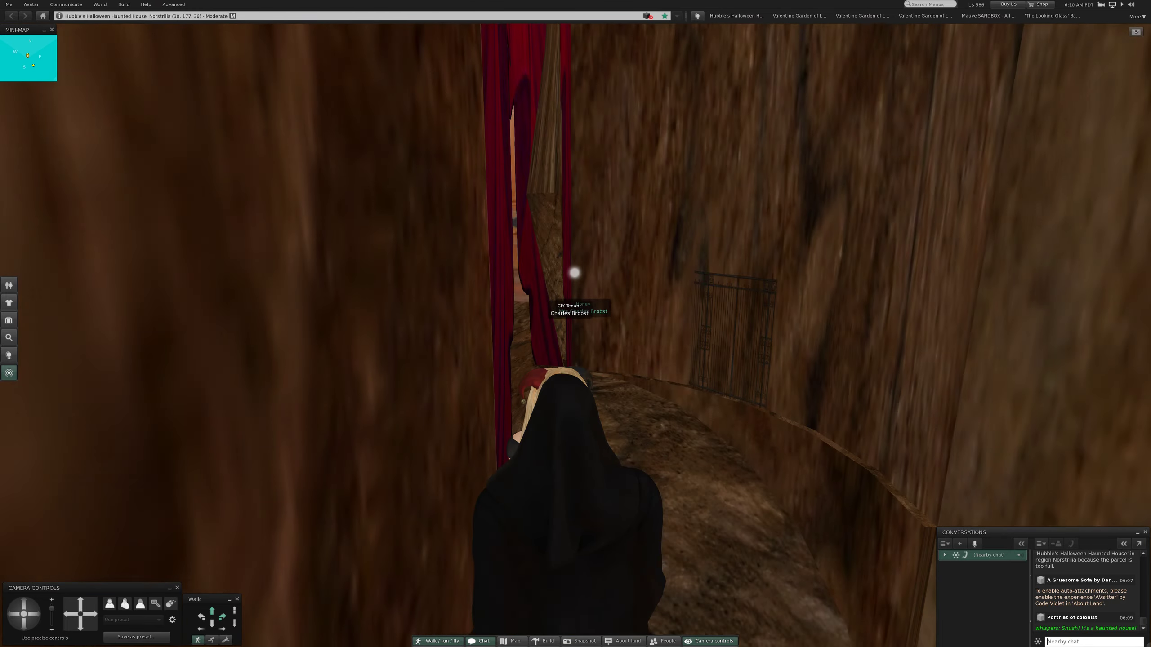
Walk through the wooden corridor into the wallpapered room and face the big wooden door.
left_click_drag(576, 273, 576, 273)
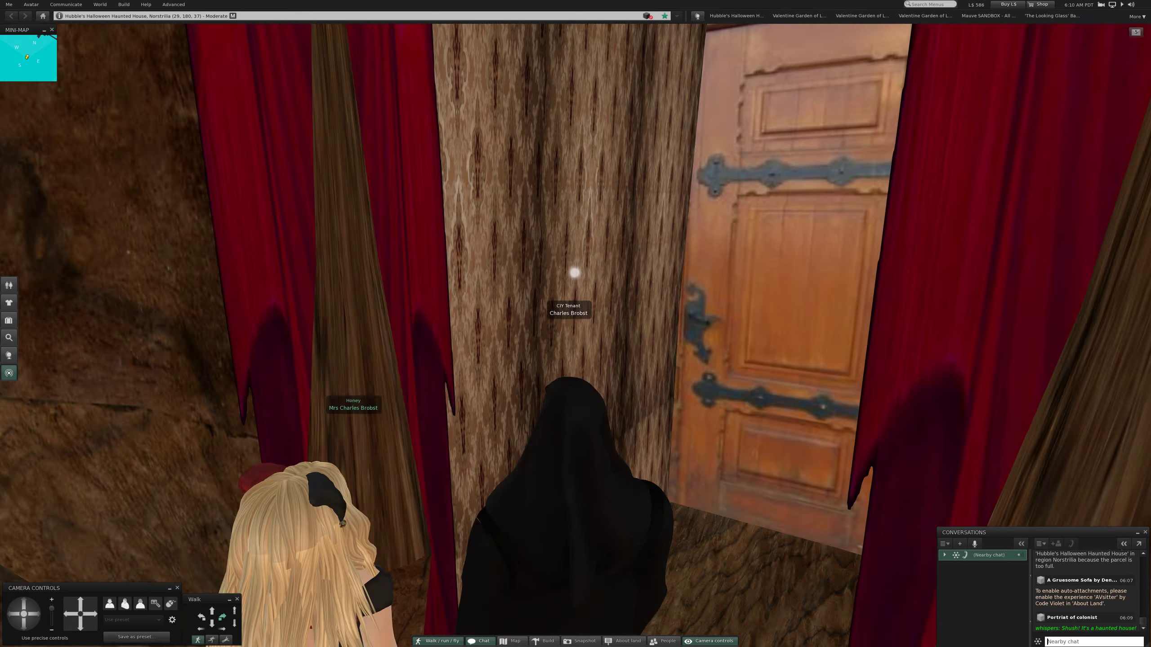
key("Up")
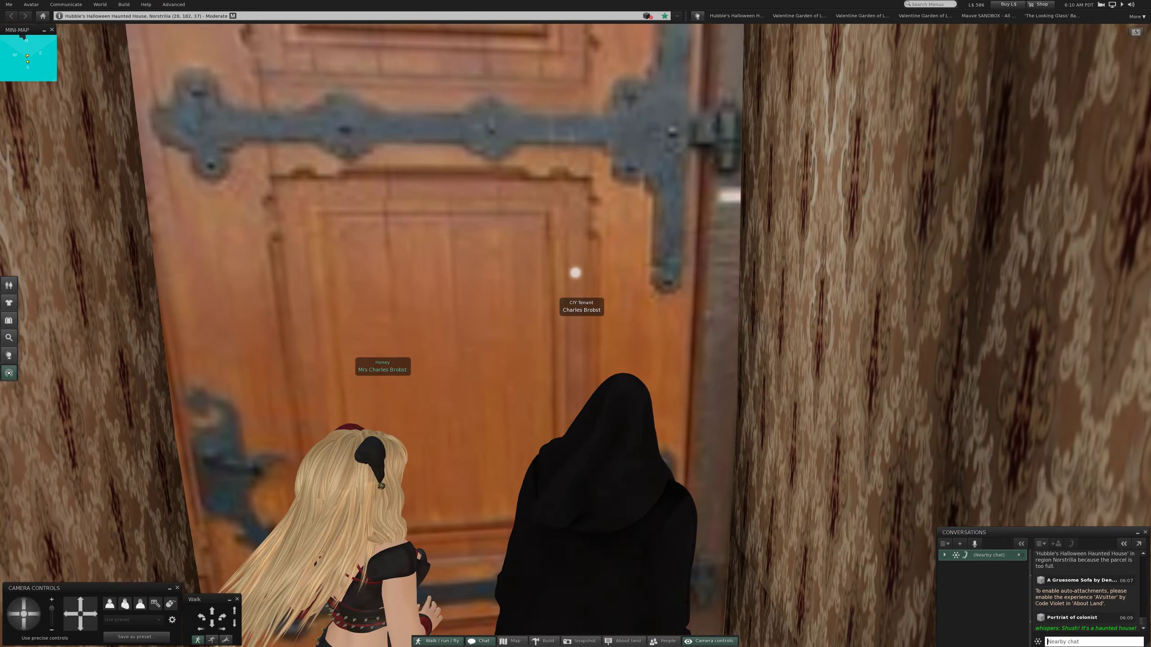
key("Left")
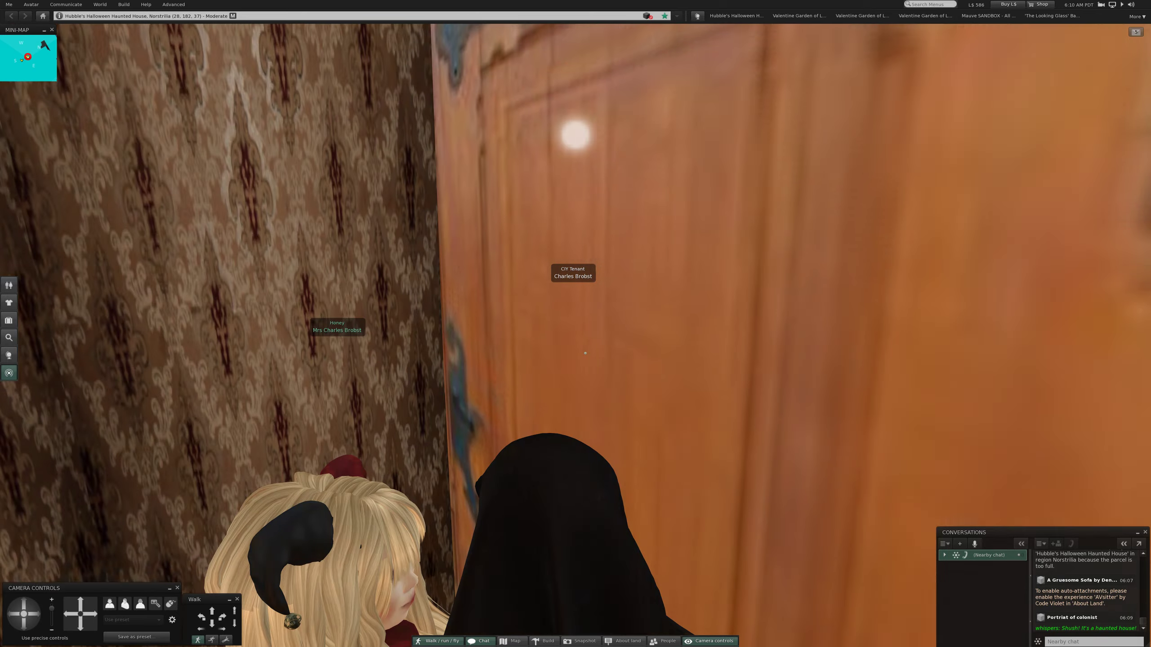
key("Up")
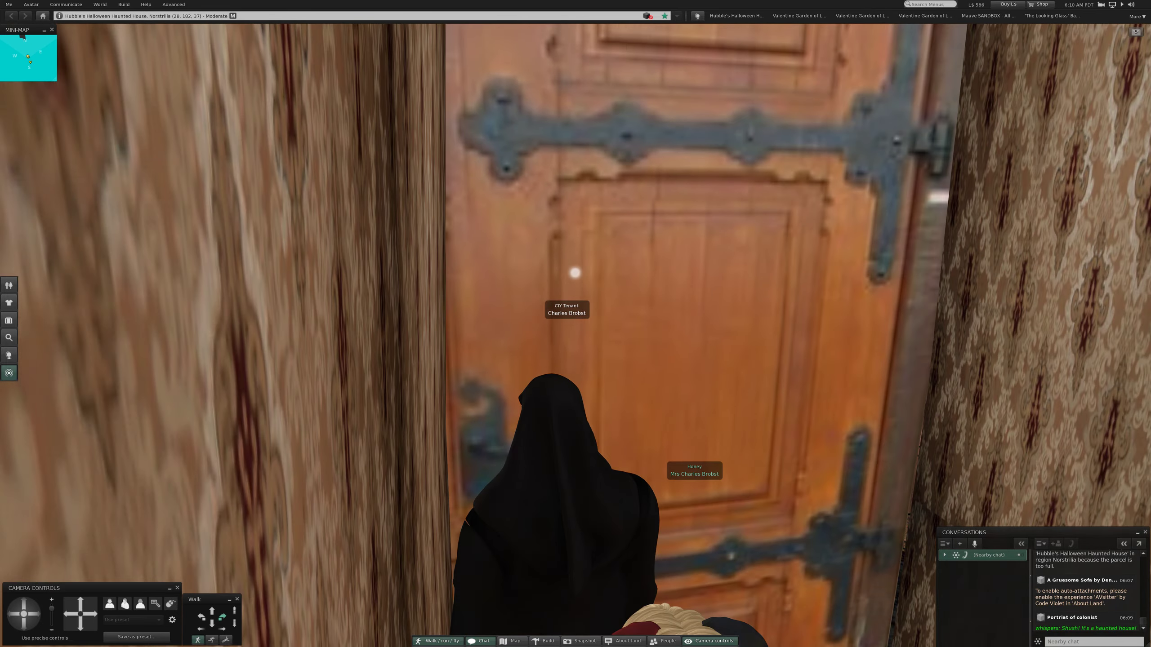
Step outside the door and turn the view toward the graveyard and church.
key("Down")
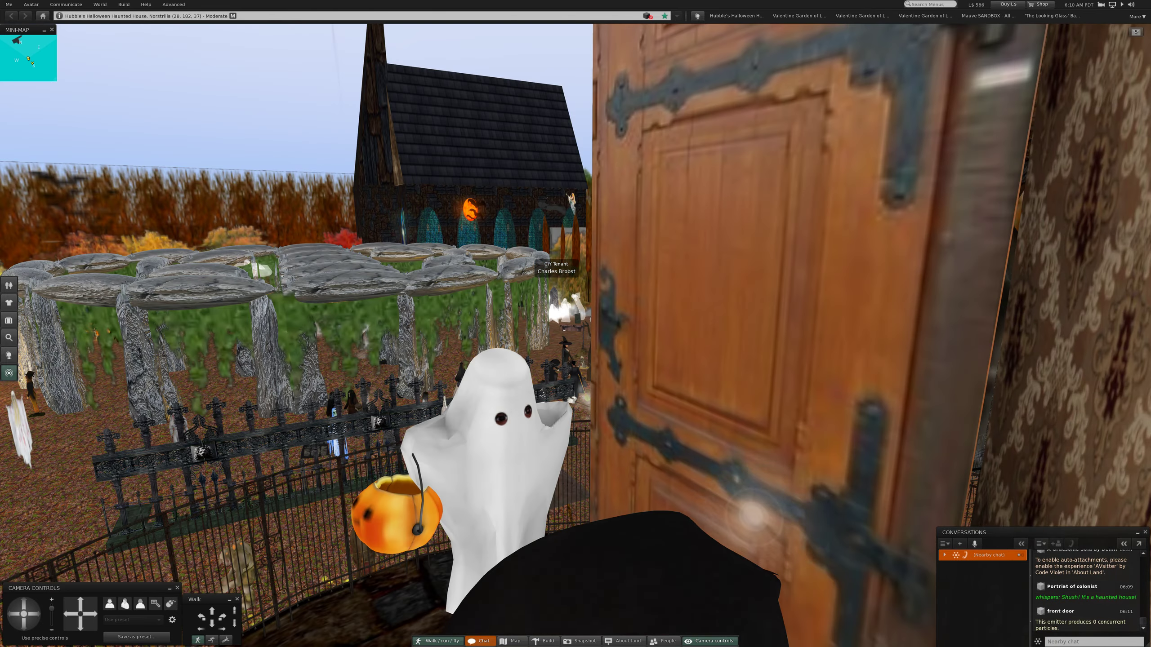
key("Down")
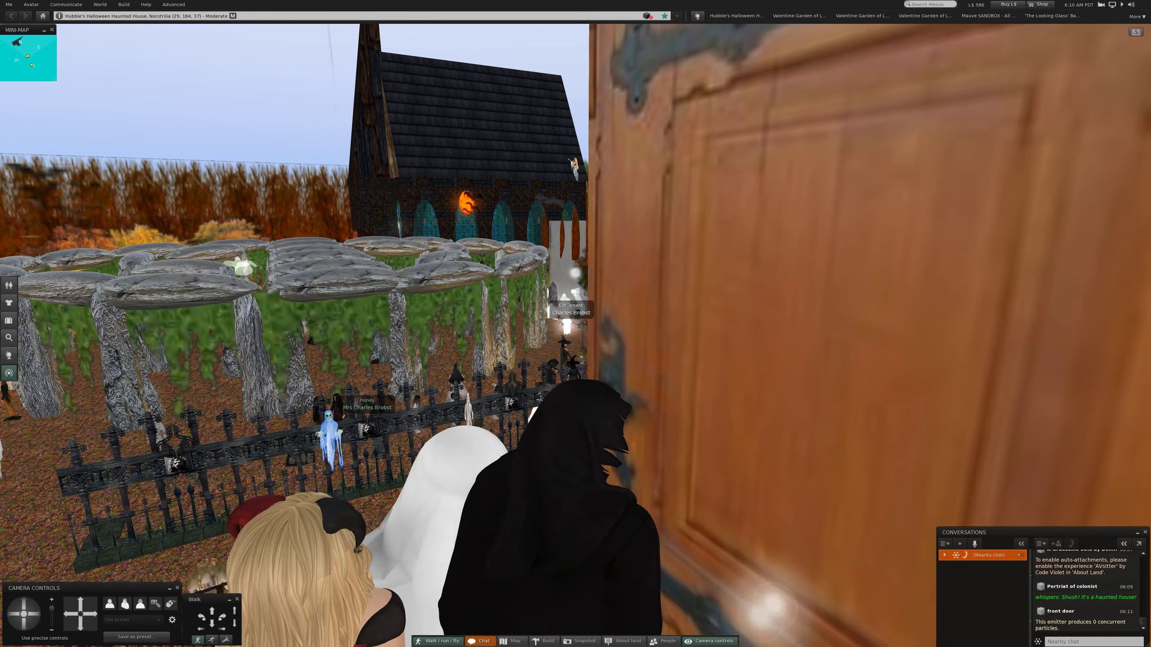
key("Left")
key("Left")
key("Left")
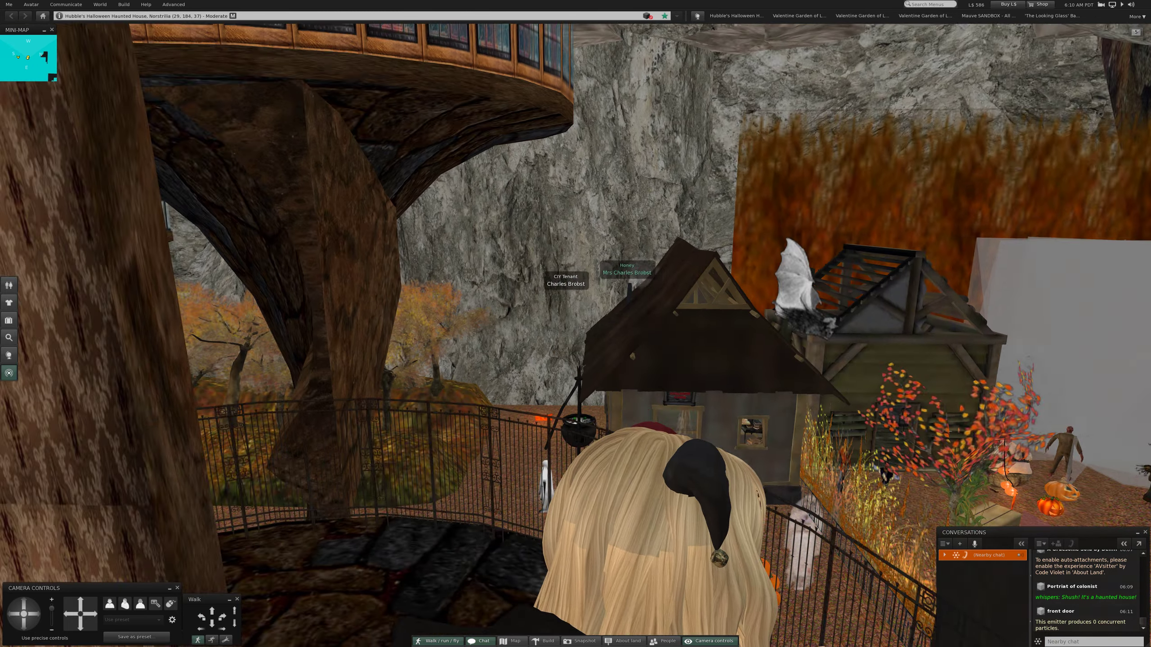
key("Right")
key("Right")
key("Right")
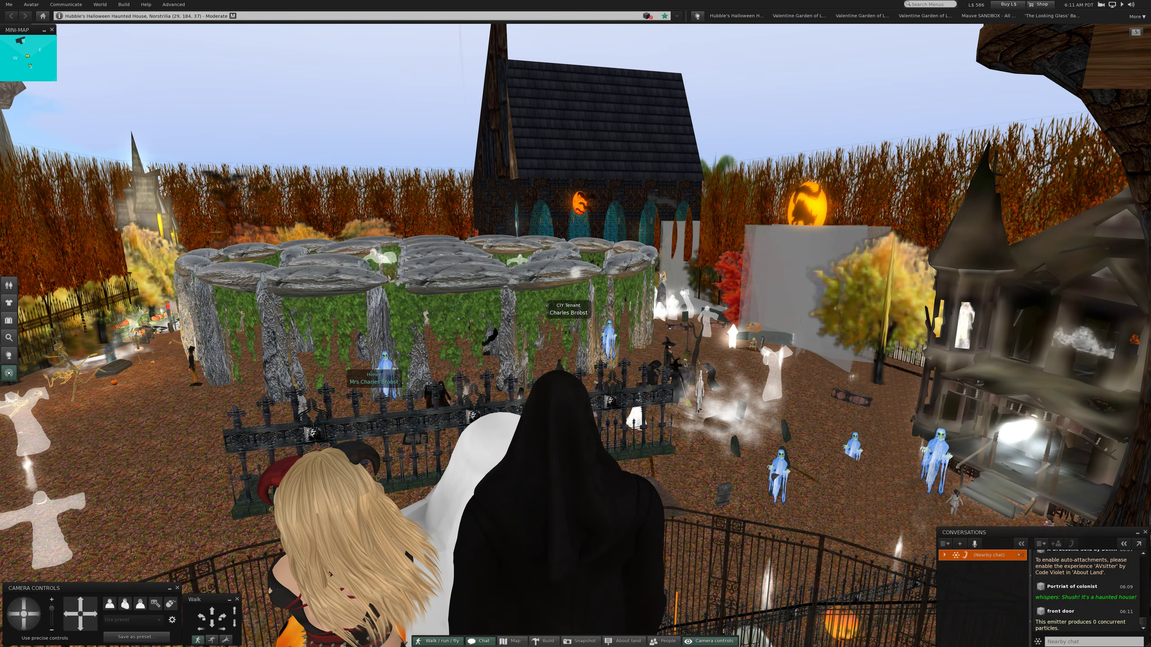
Set the environment to Midday lighting, then switch it to Midnight.
left_click(101, 5)
mouse_move(114, 157)
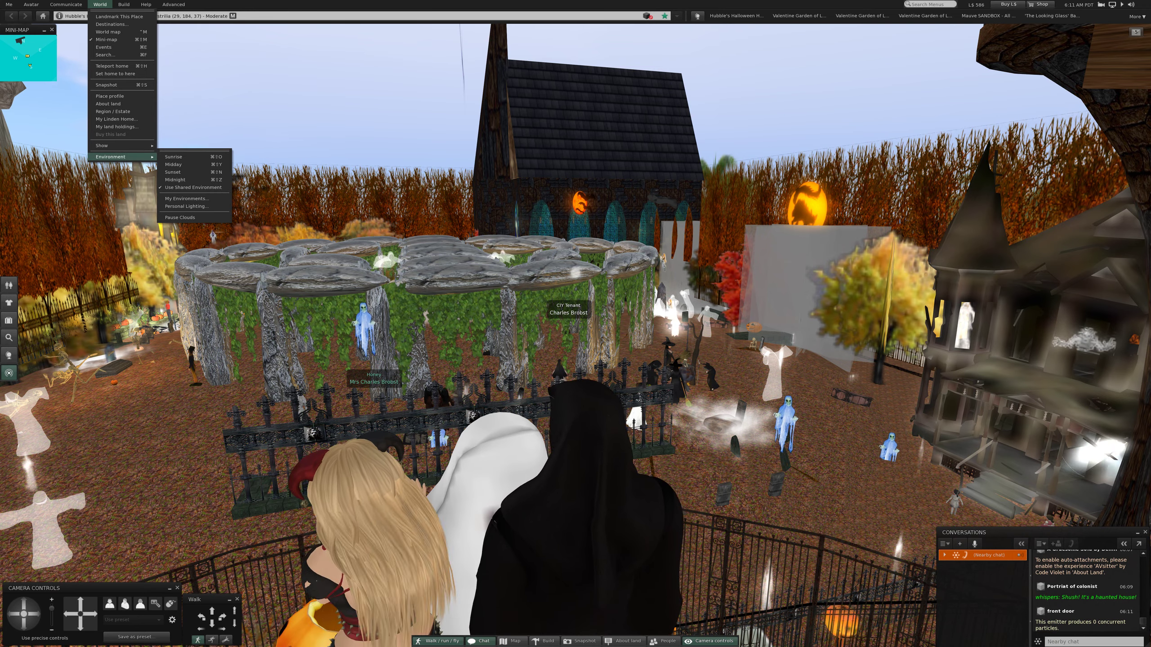
left_click(173, 164)
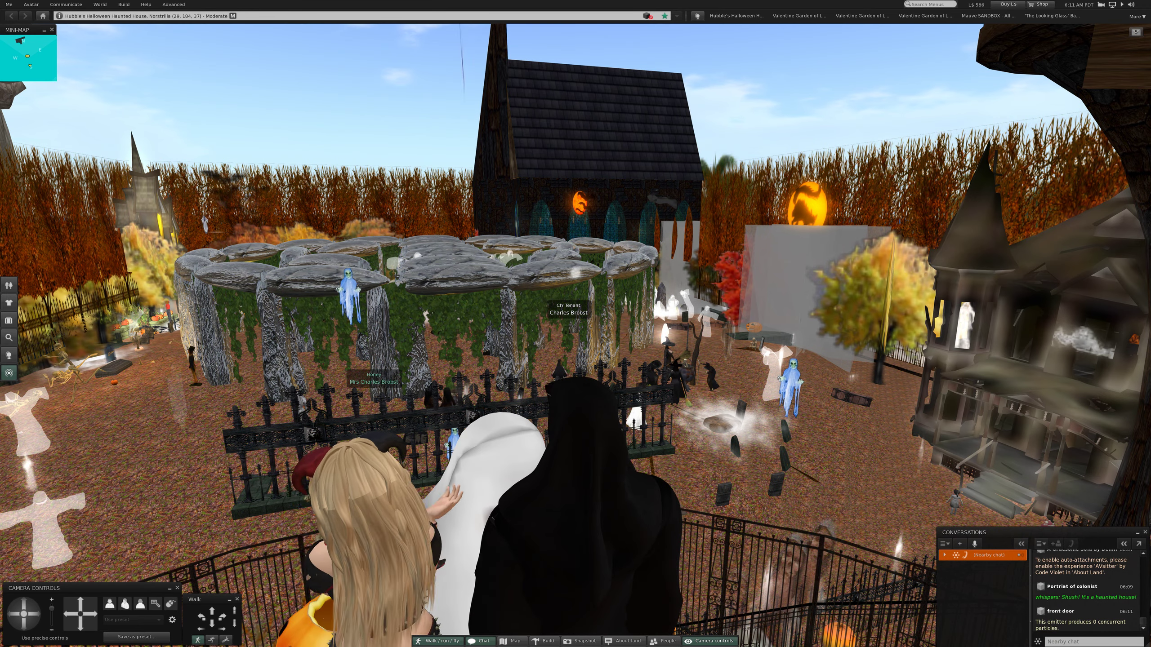
left_click(100, 4)
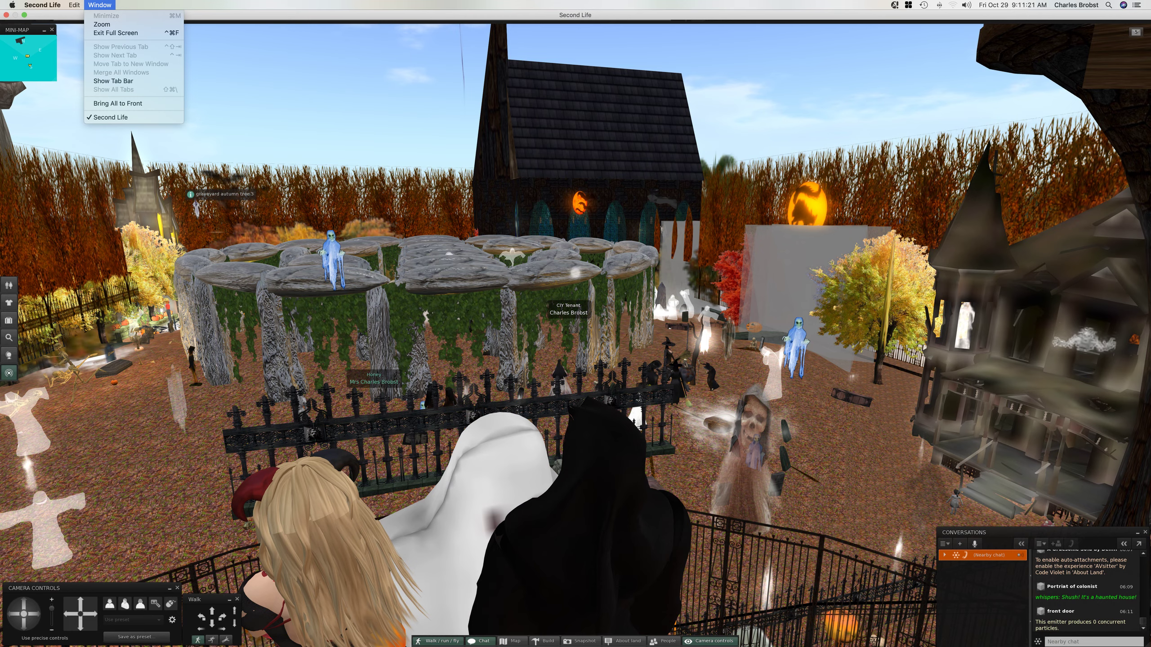
left_click(117, 104)
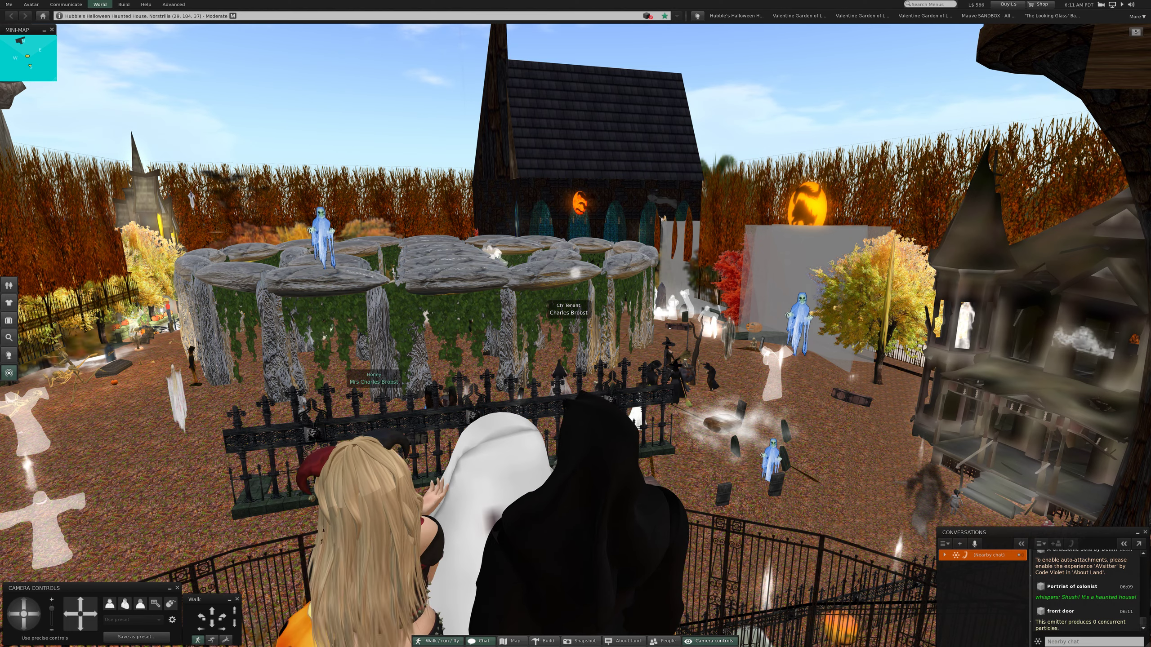
left_click(100, 4)
mouse_move(111, 157)
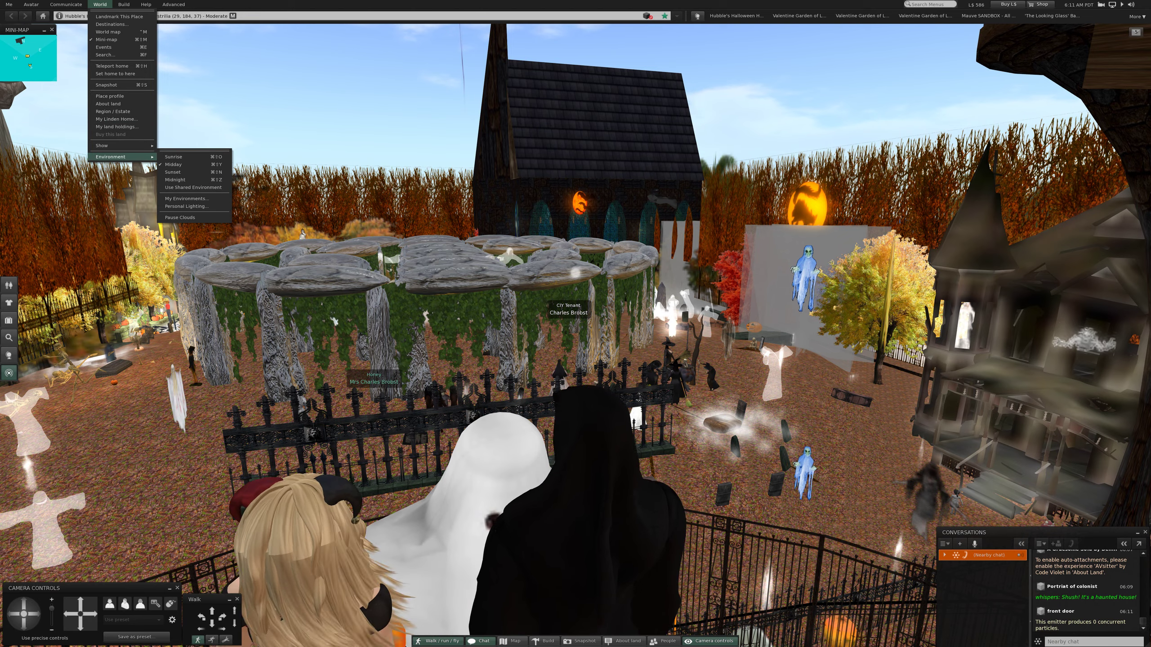
left_click(176, 179)
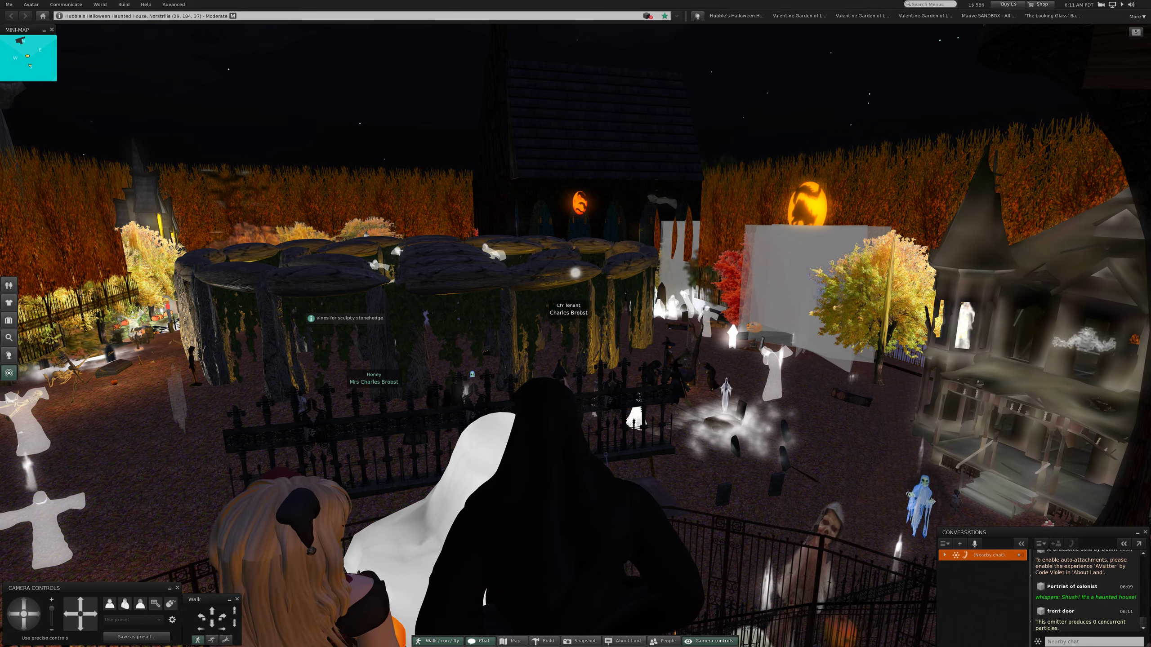
Walk along the railing and past the tree overlooking the cemetery to the dark wall.
key("Left")
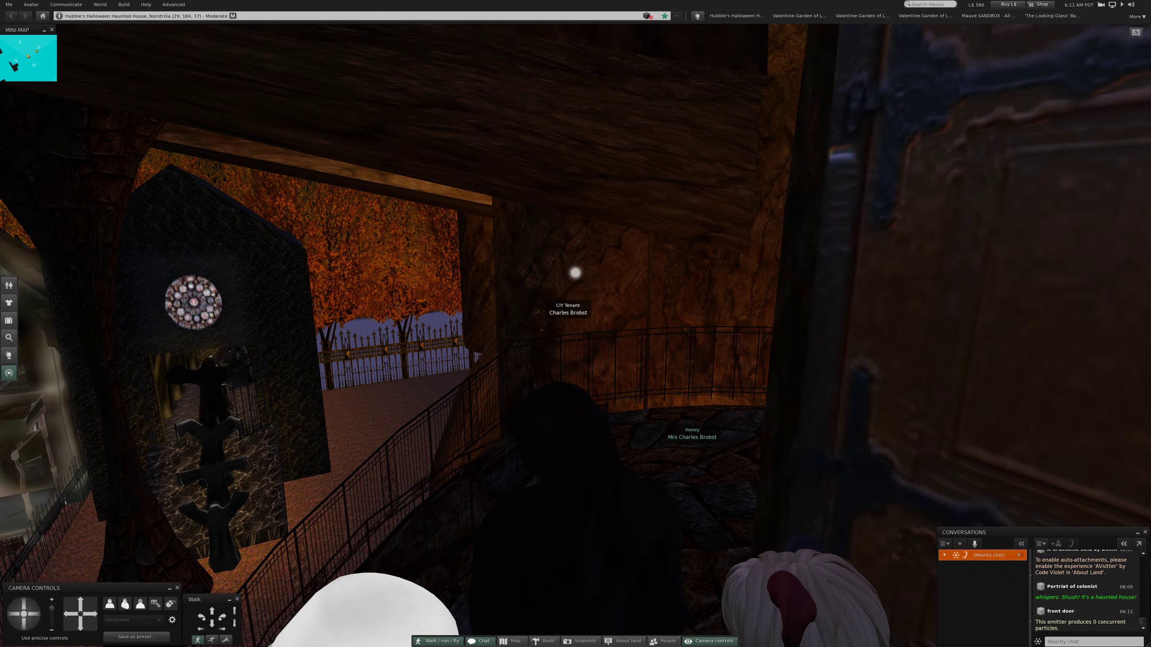
key("Up")
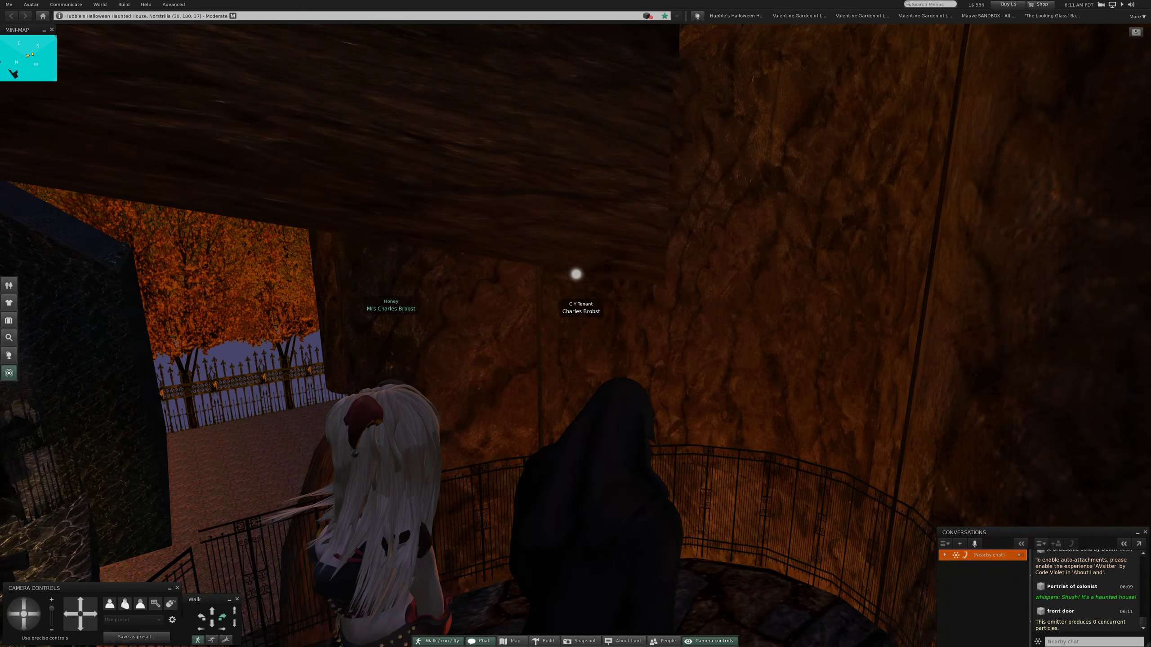
key("Left")
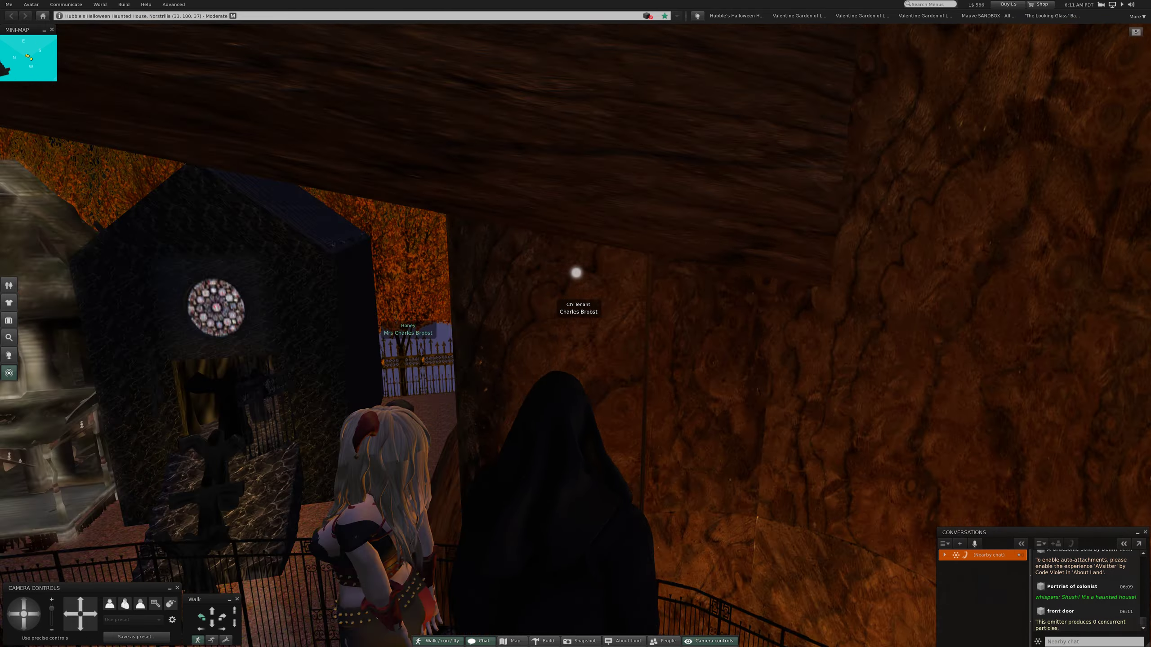
key("Left")
key("Left")
key("Up")
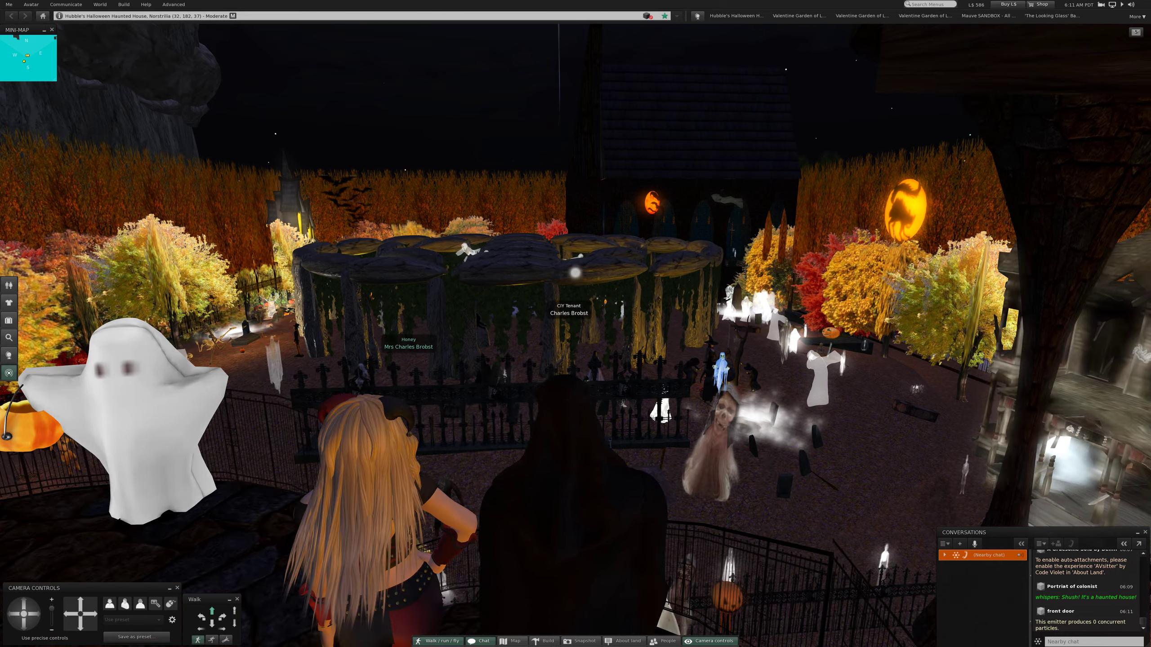
key("Left")
key("Left")
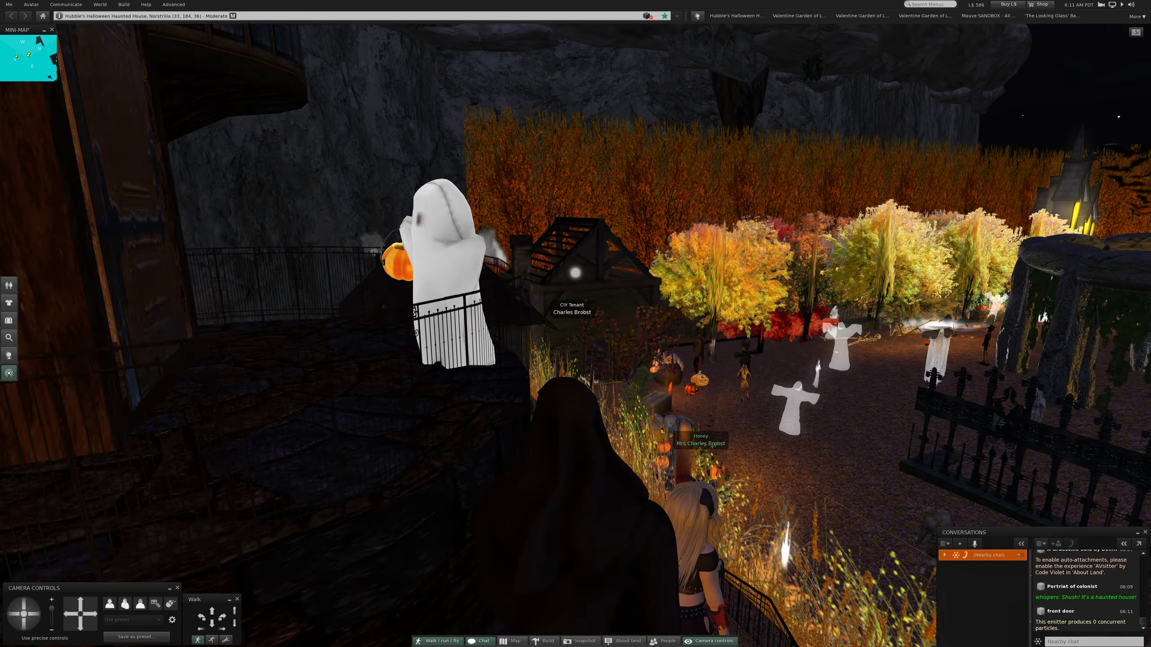
key("Up")
key("Up")
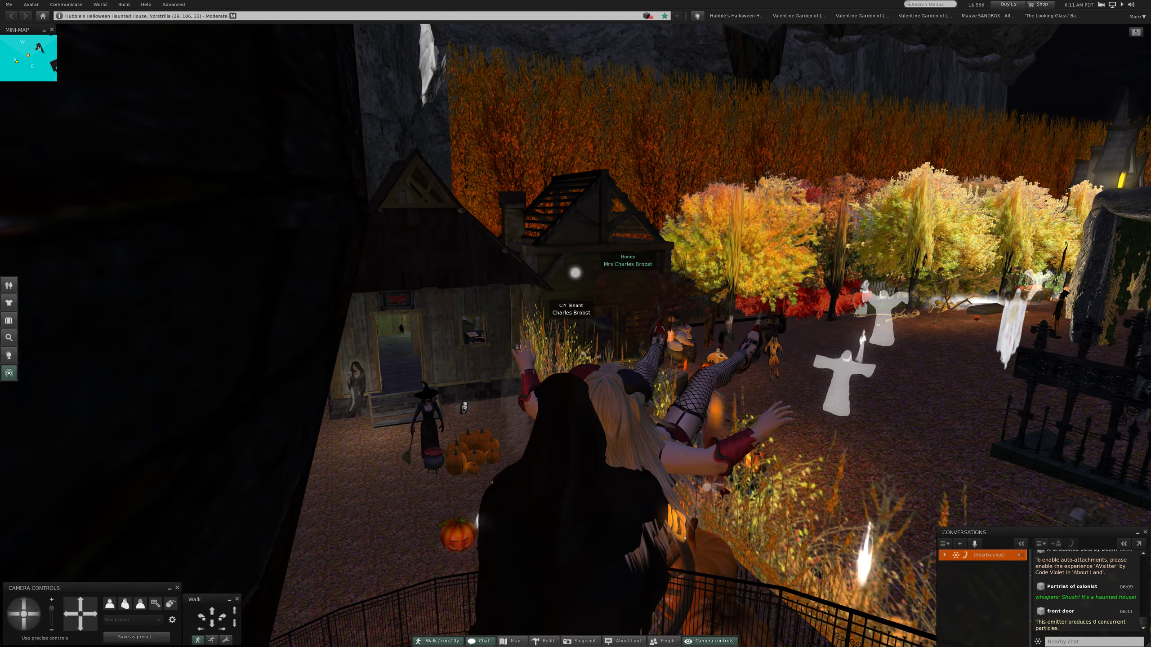
Follow the glowing arrow path through the haunted house corridor to the pumpkin pile.
key("Left")
key("Left")
key("Left")
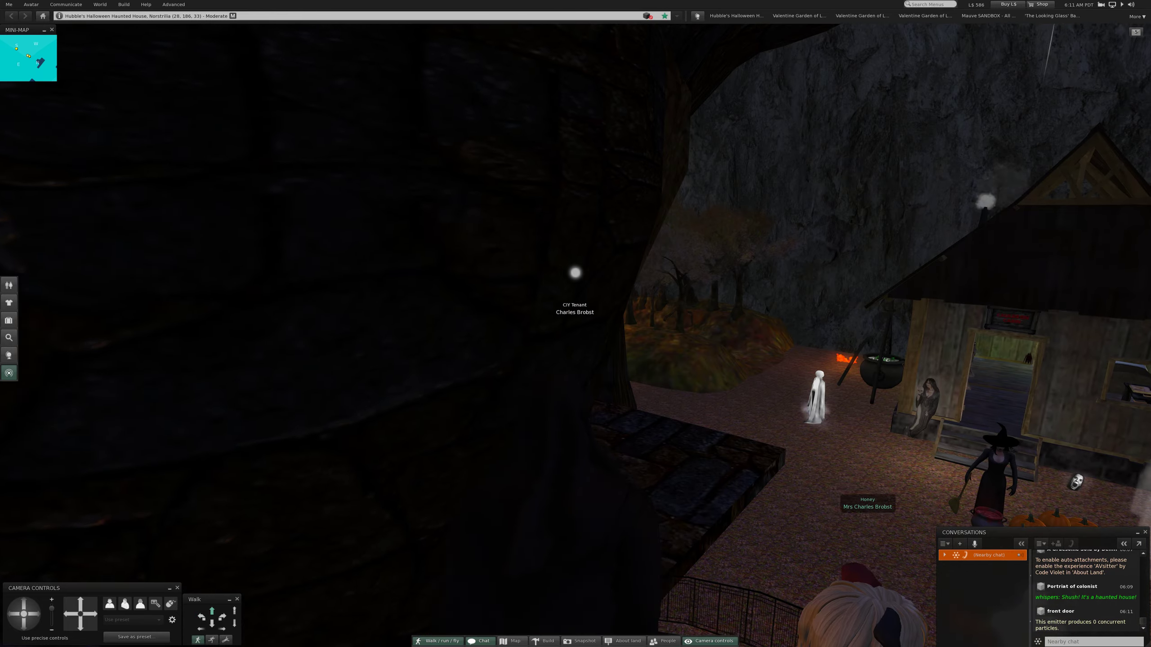
key("Up")
key("Left")
key("Left")
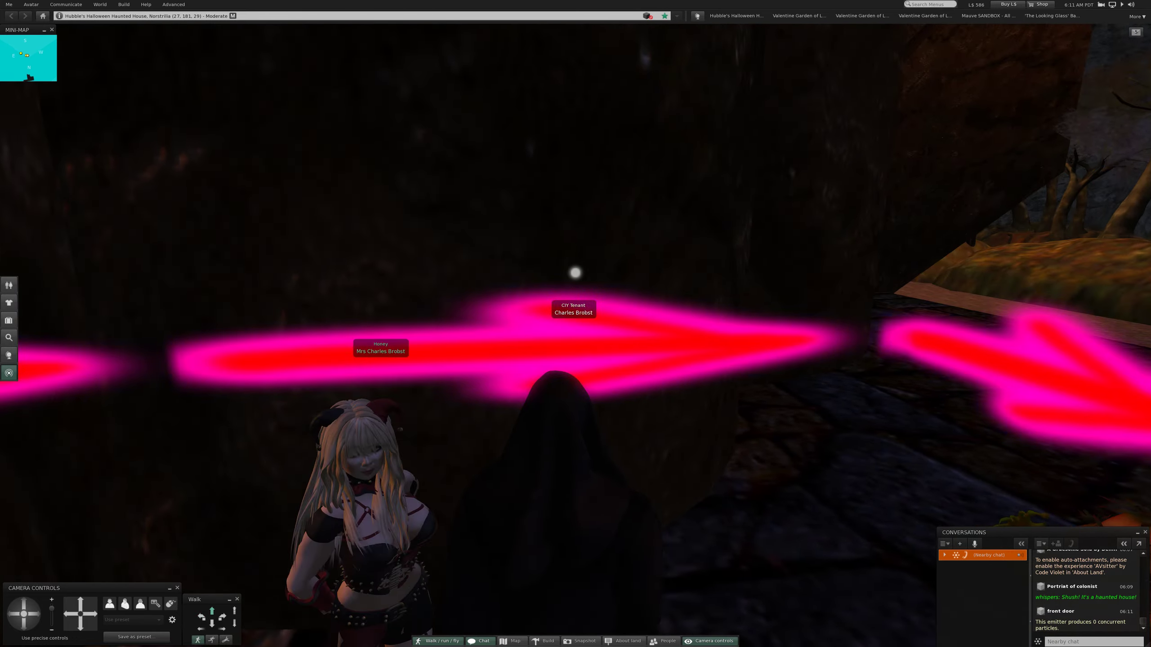
key("Right")
key("Right")
key("Up")
key("Up")
key("Up")
key("Up")
key("Up")
key("Left")
key("Left")
key("Up")
key("Up")
key("Right")
key("Right")
key("Right")
key("Left")
key("Left")
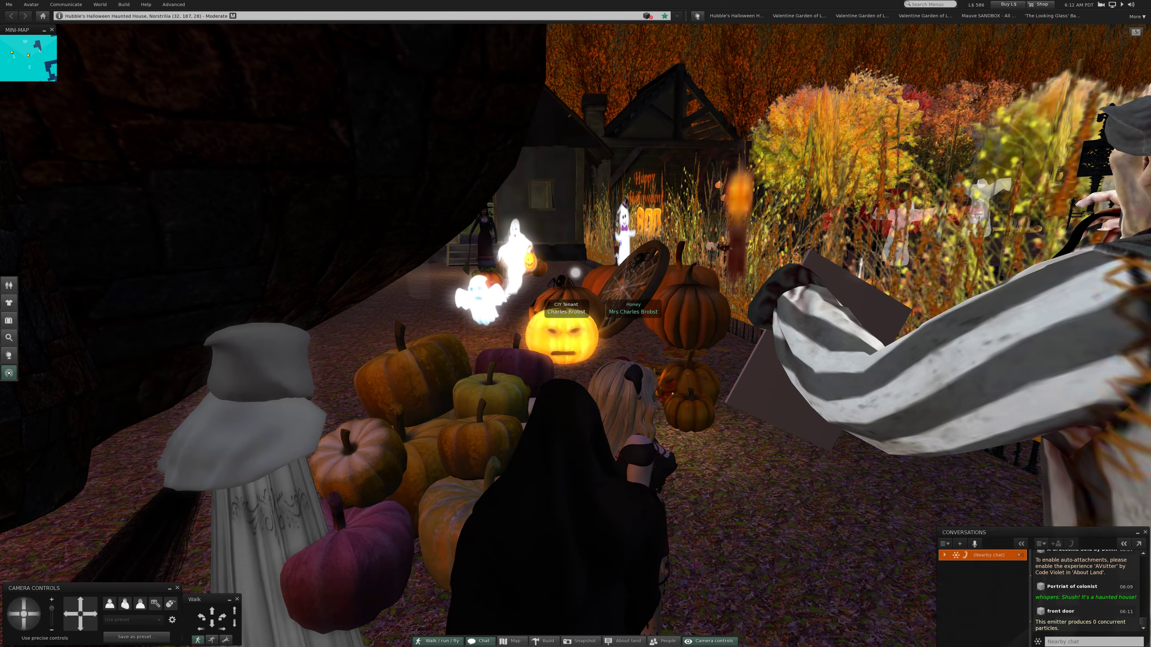
Move to the witch's cauldron and tilt the camera down over its green brew.
key("Up")
key("Up")
key("Up")
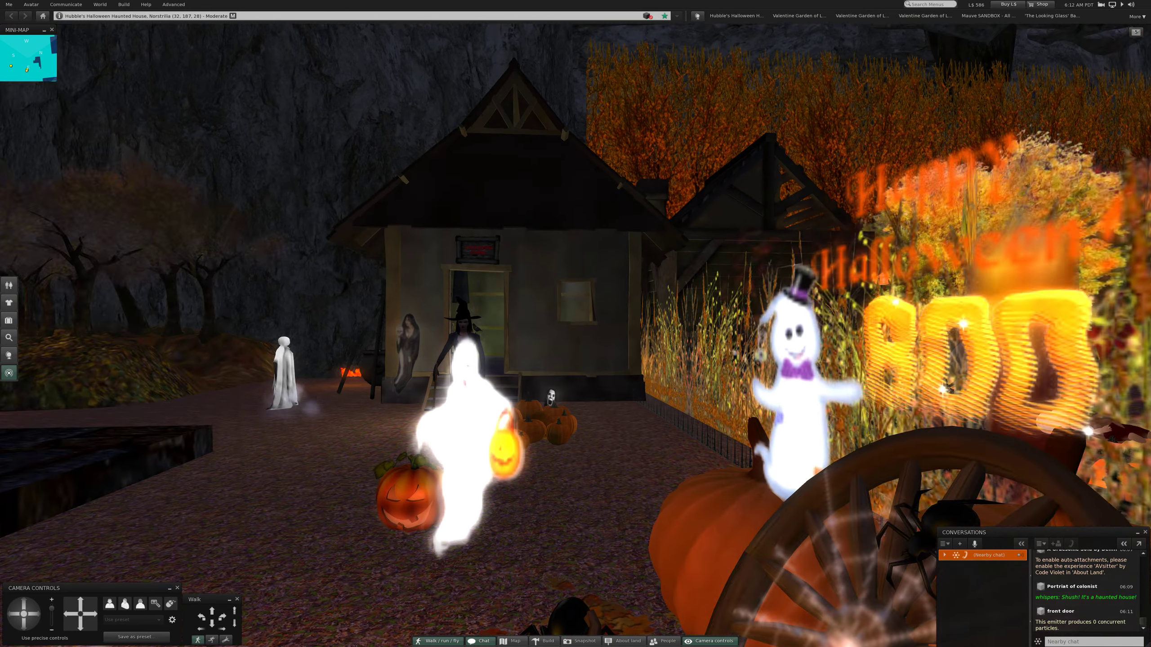
key("Up")
key("Up")
key("Up")
key("Up")
key("Up")
key("Up")
key("Up")
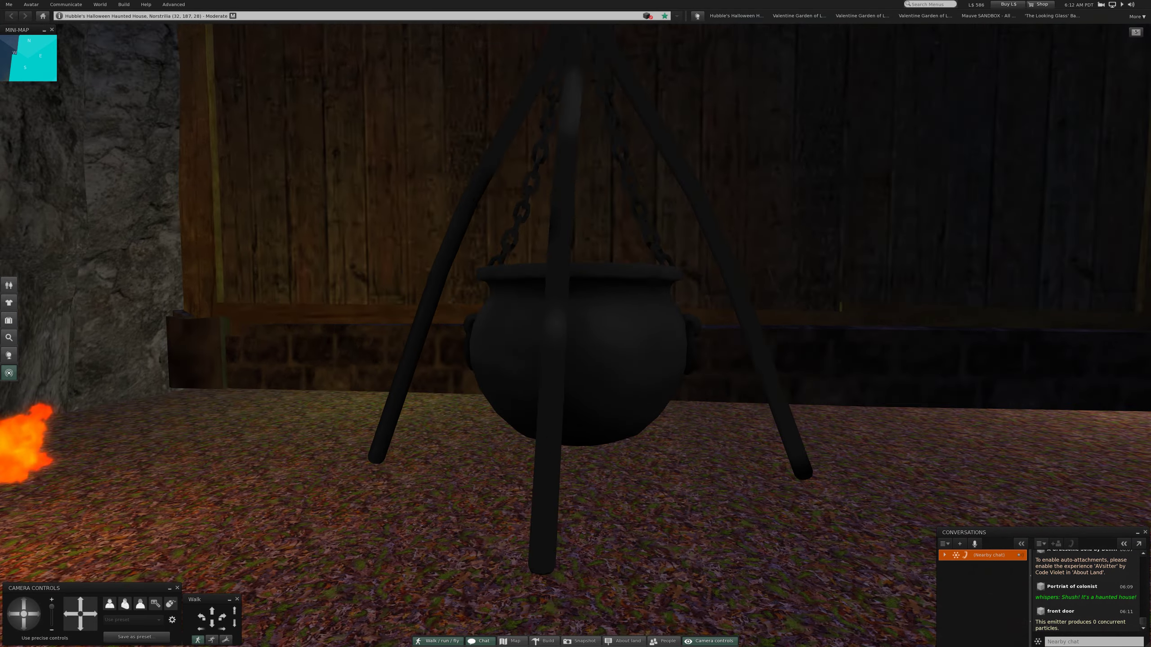
key("Down")
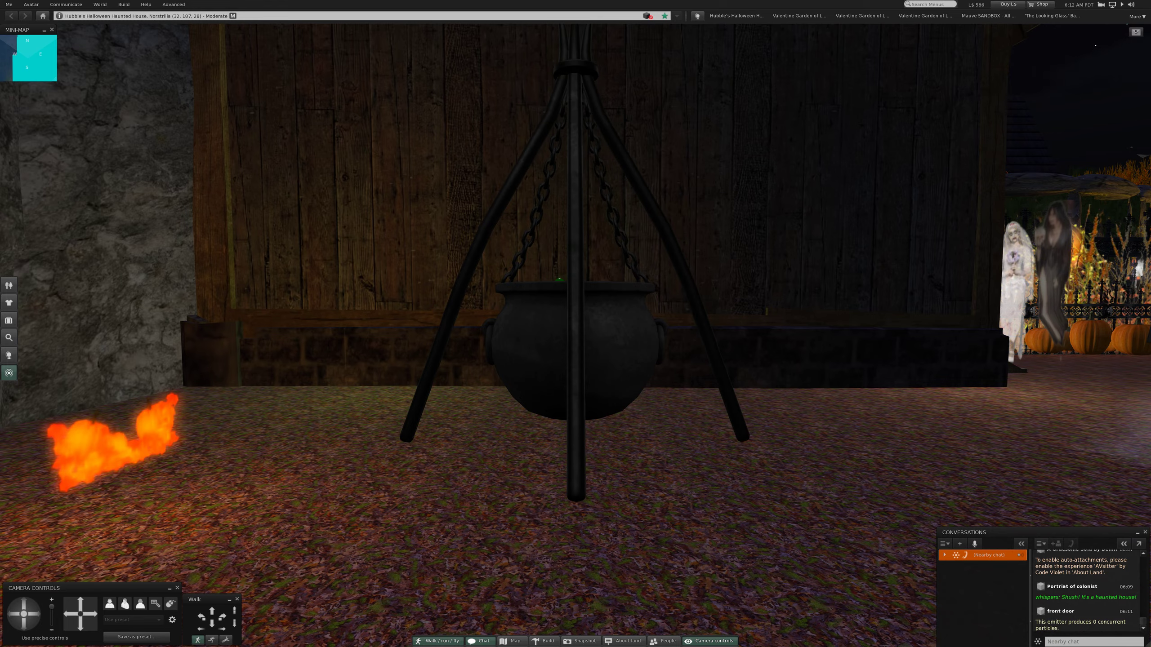
key("Page_Up")
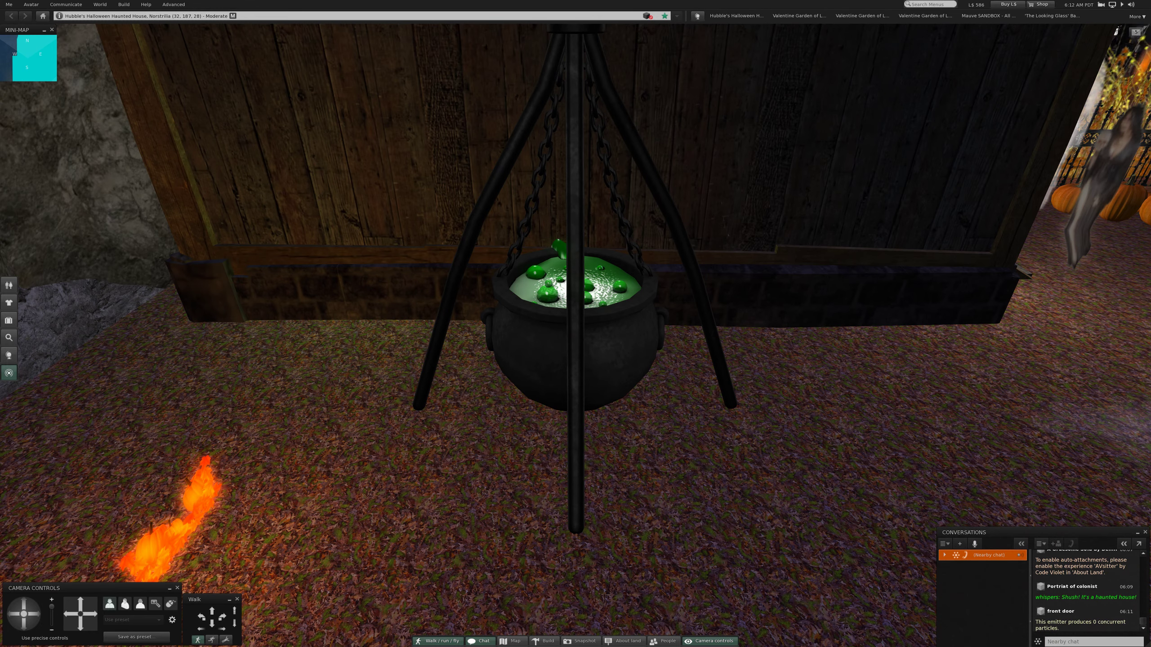
key("ctrl+Left")
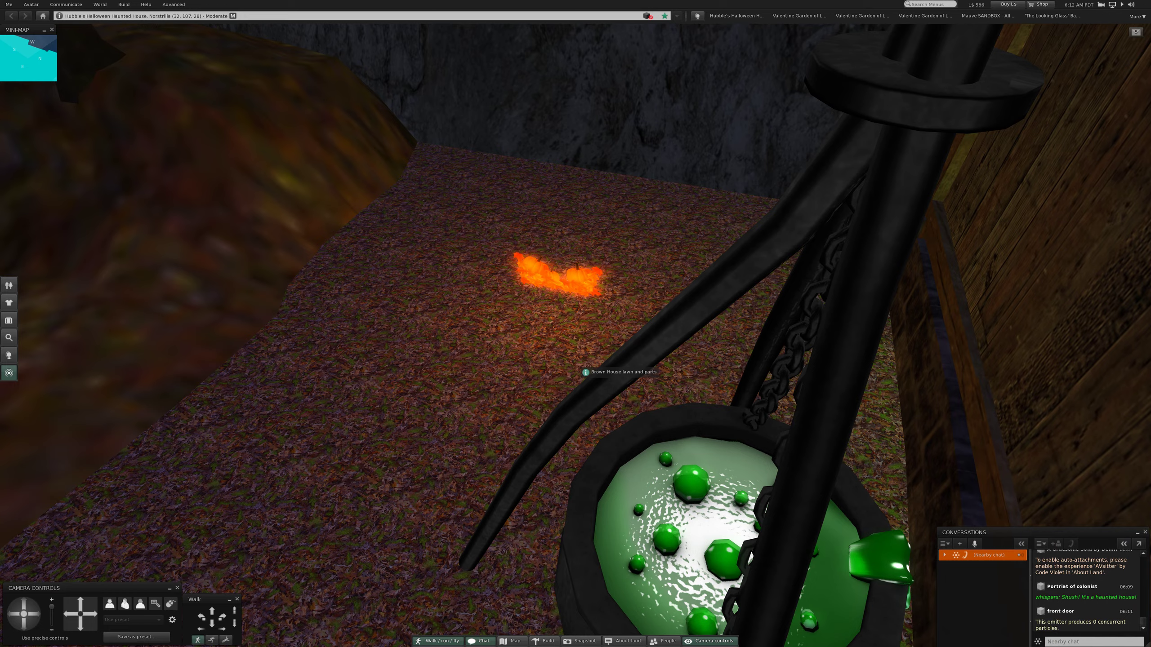
Follow the tree-lined path up to the yellow-windowed haunted house.
key("Left")
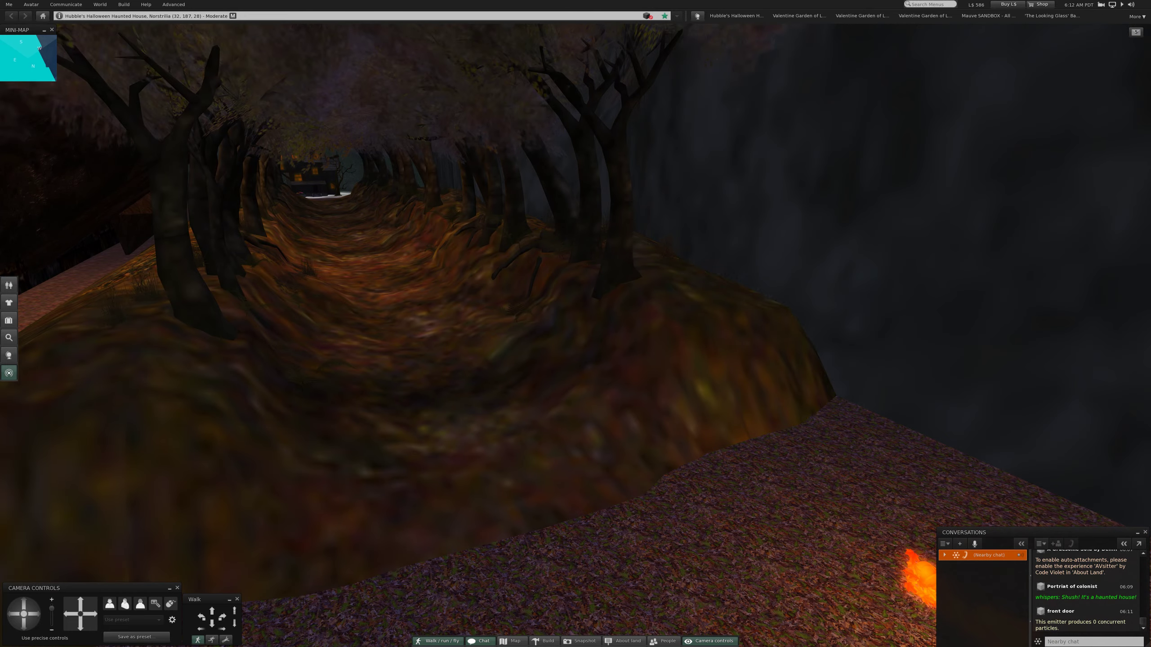
key("Up")
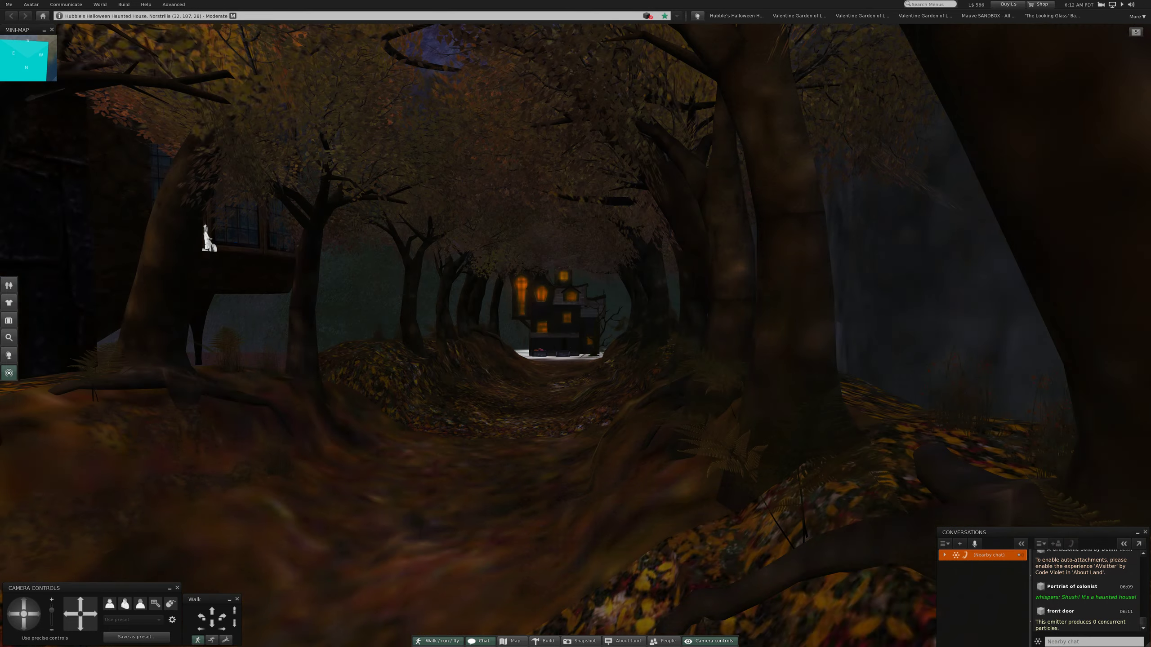
key("Up")
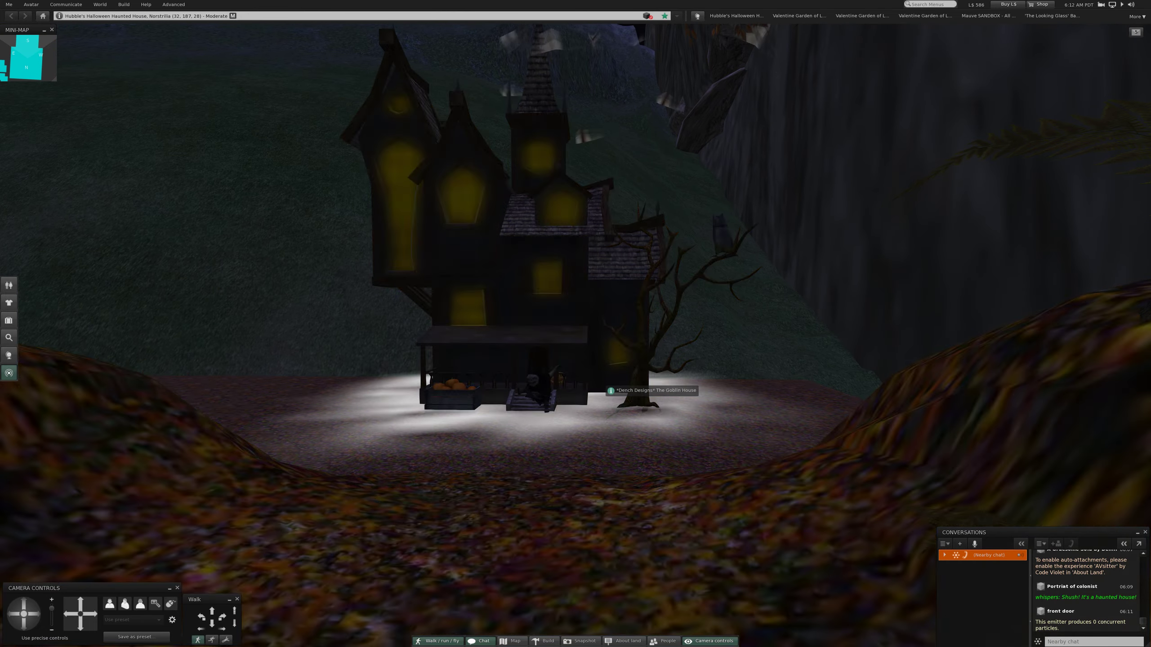
key("Up")
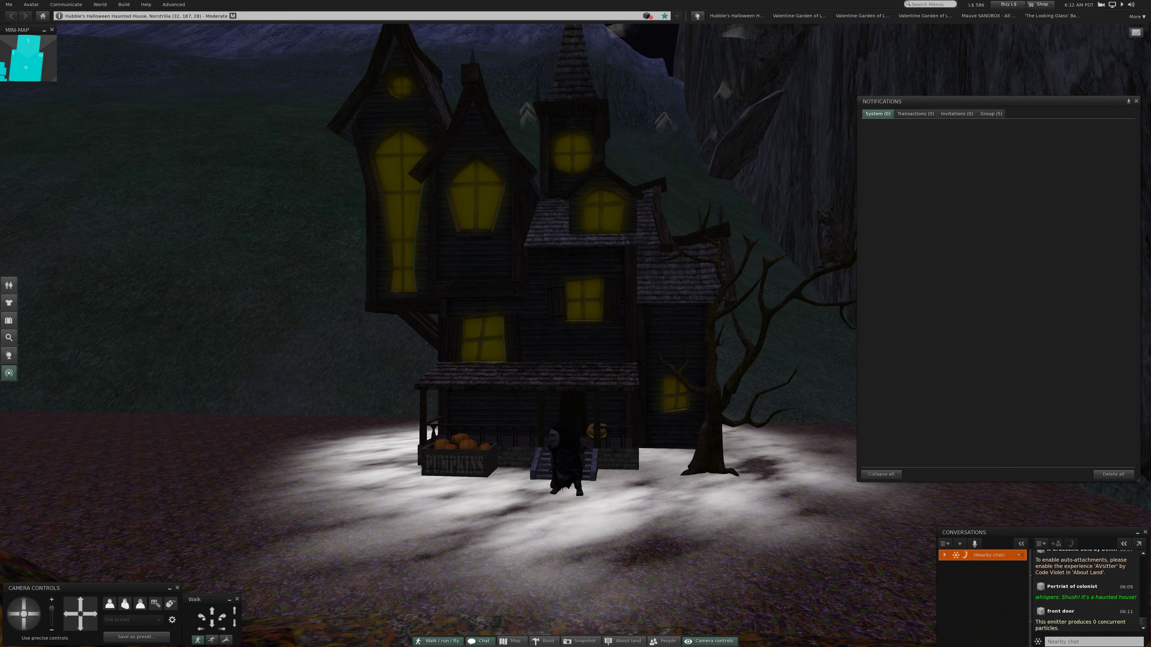
left_click(1136, 33)
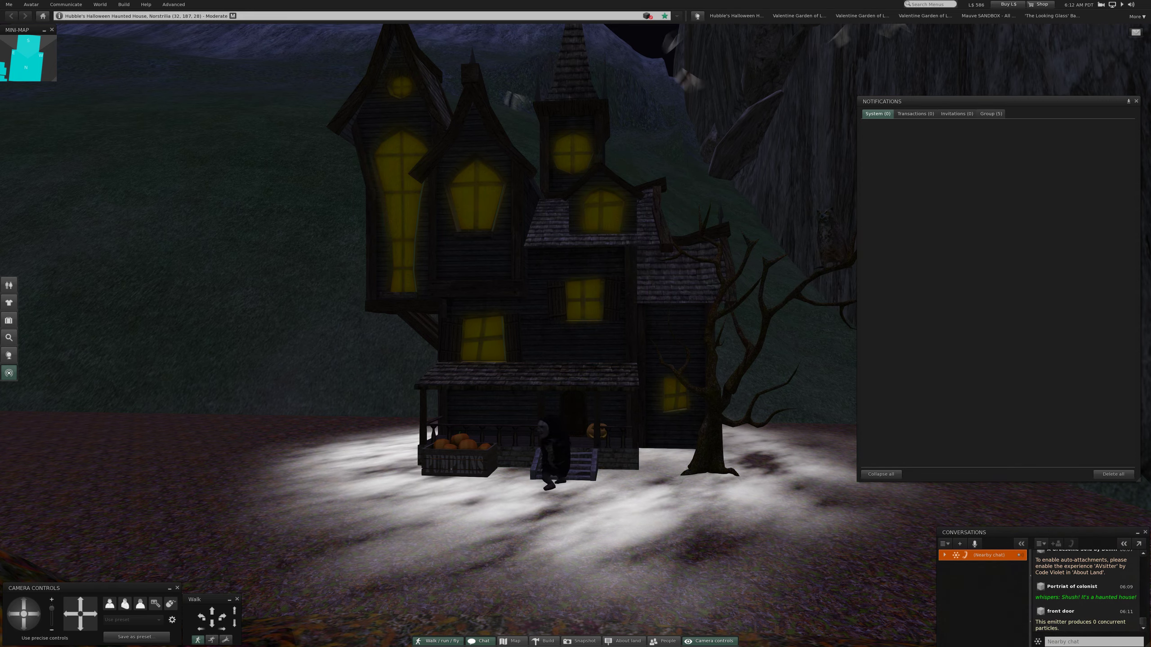
left_click(990, 113)
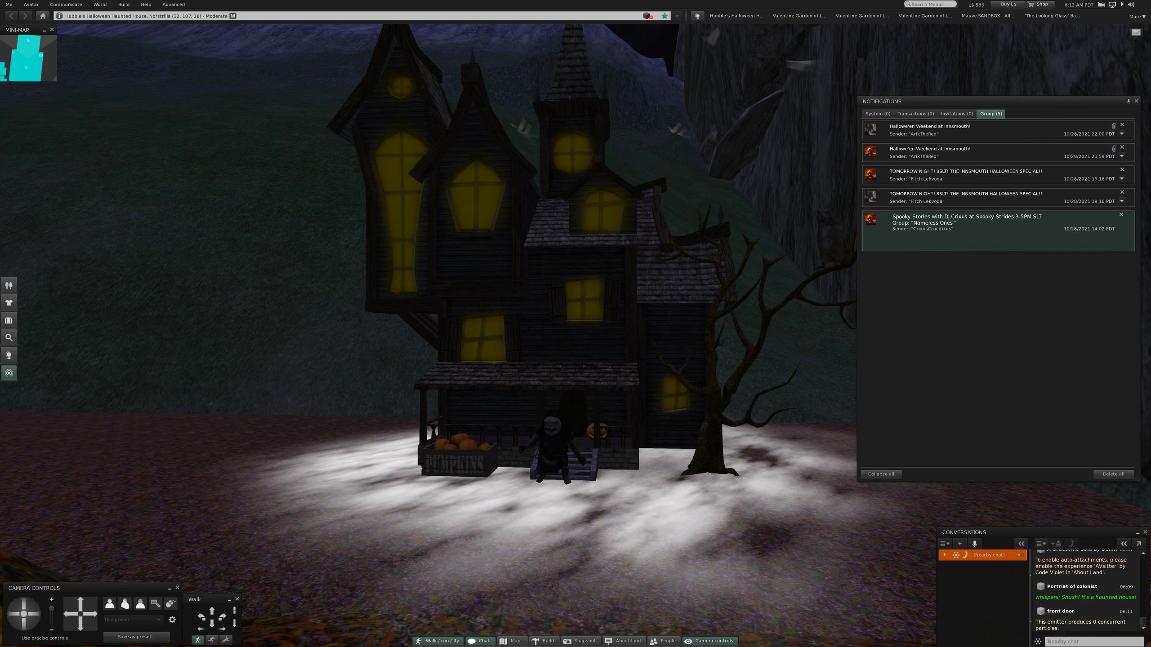
left_click(1122, 223)
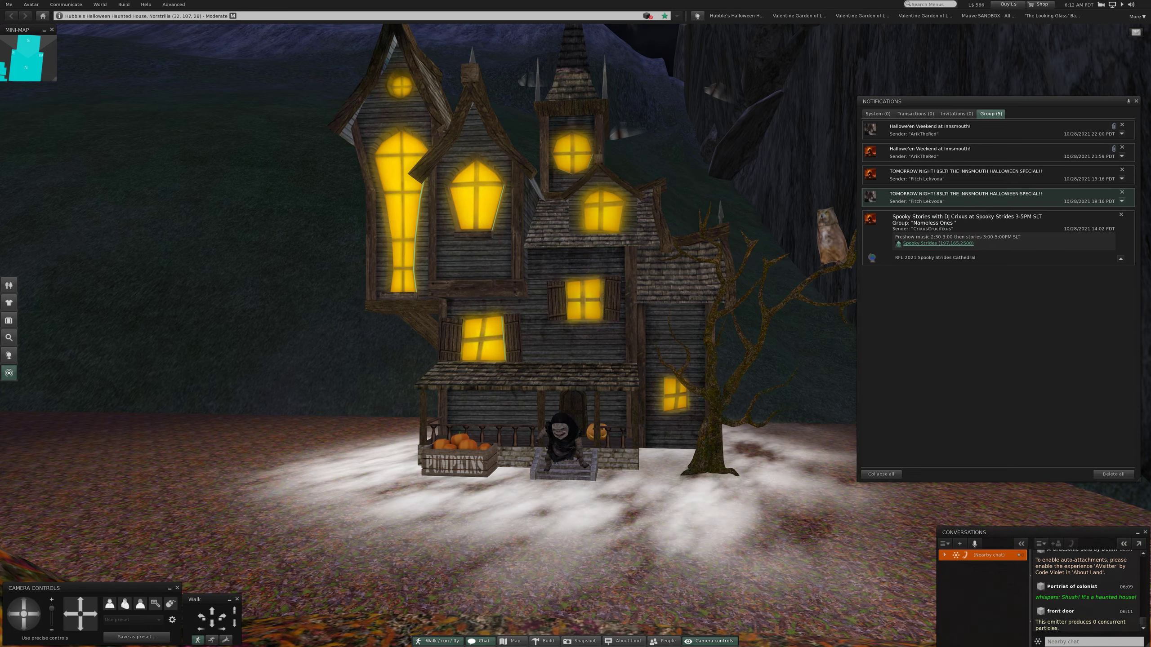
left_click(1122, 201)
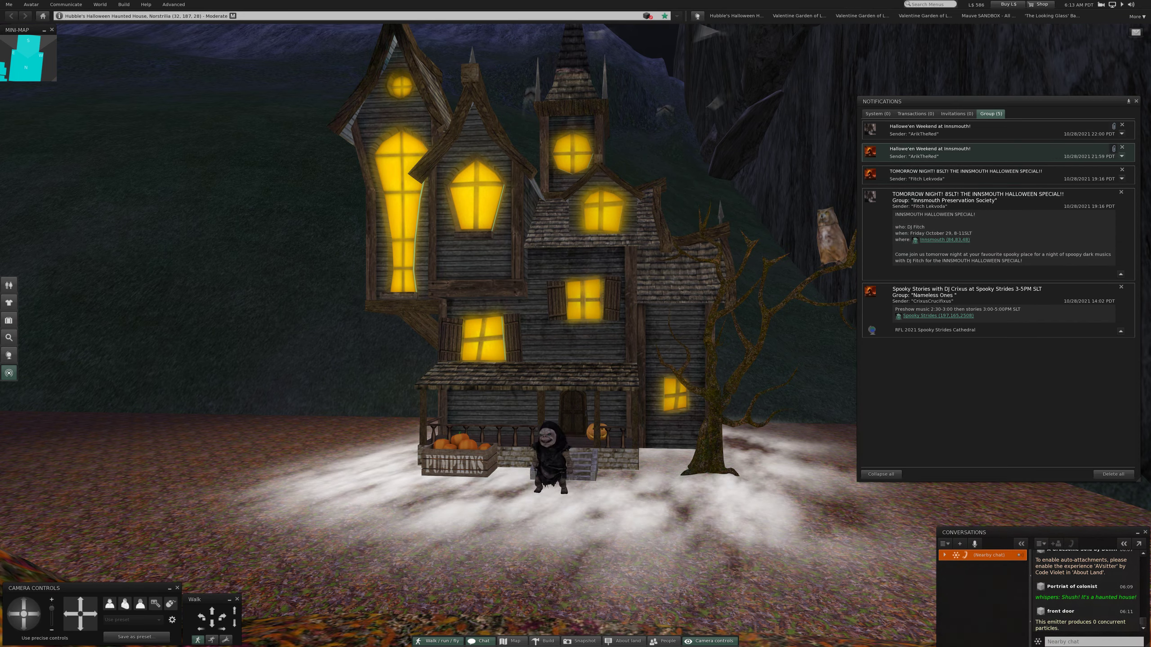
left_click(1121, 156)
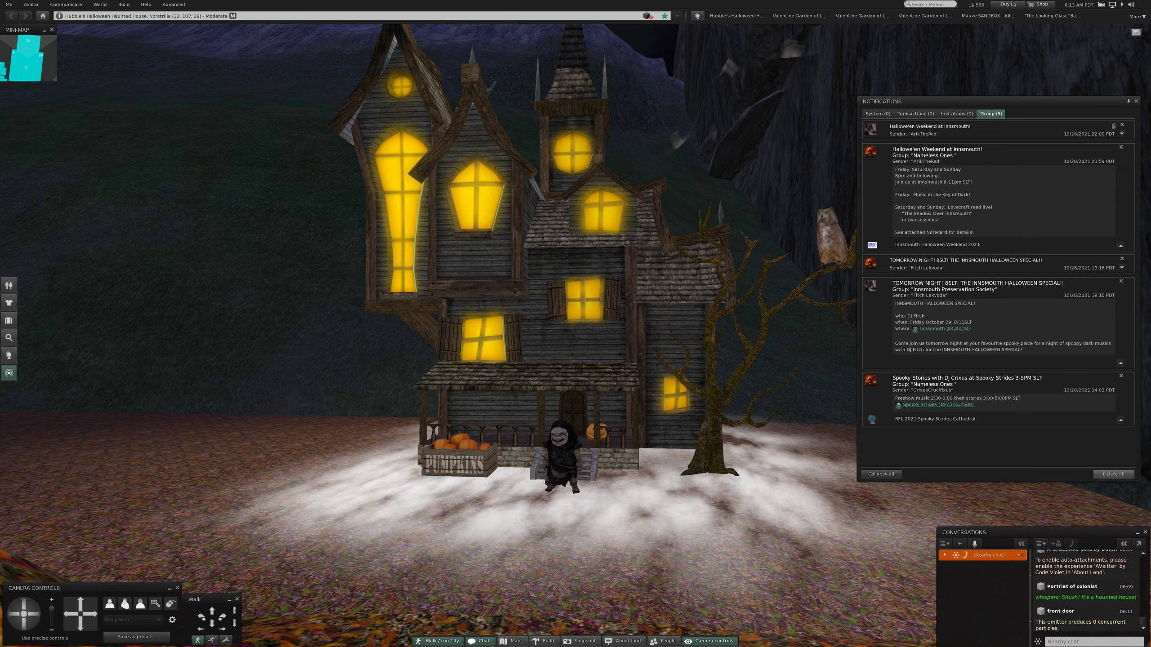
left_click(1136, 101)
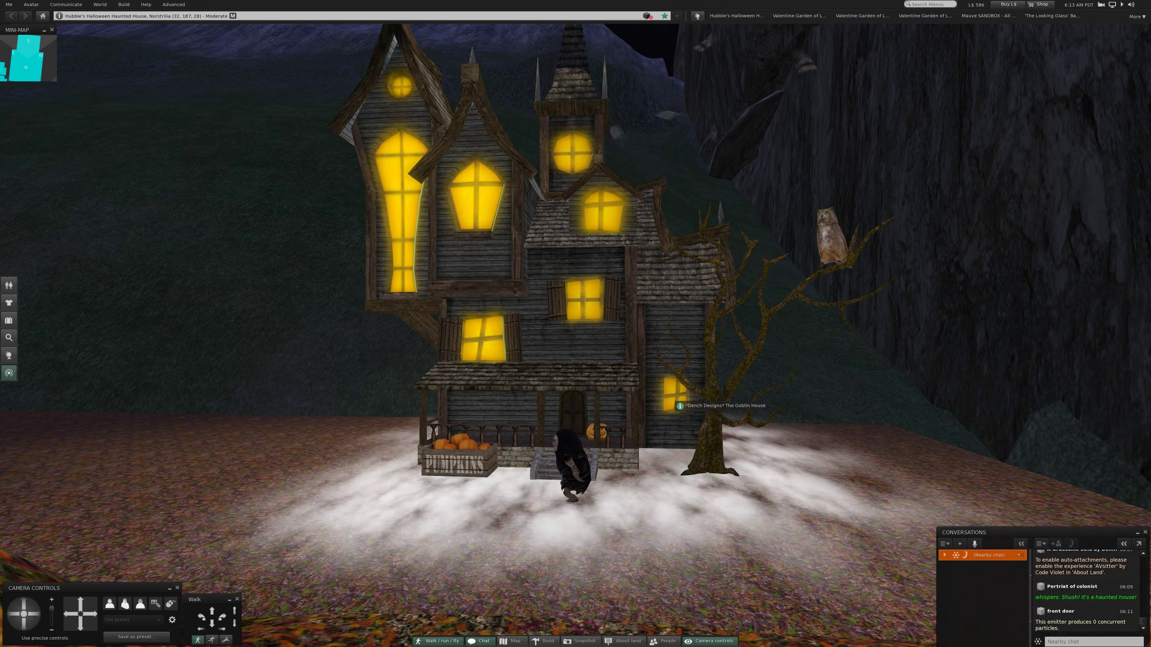
scroll(681, 406, "down", 2)
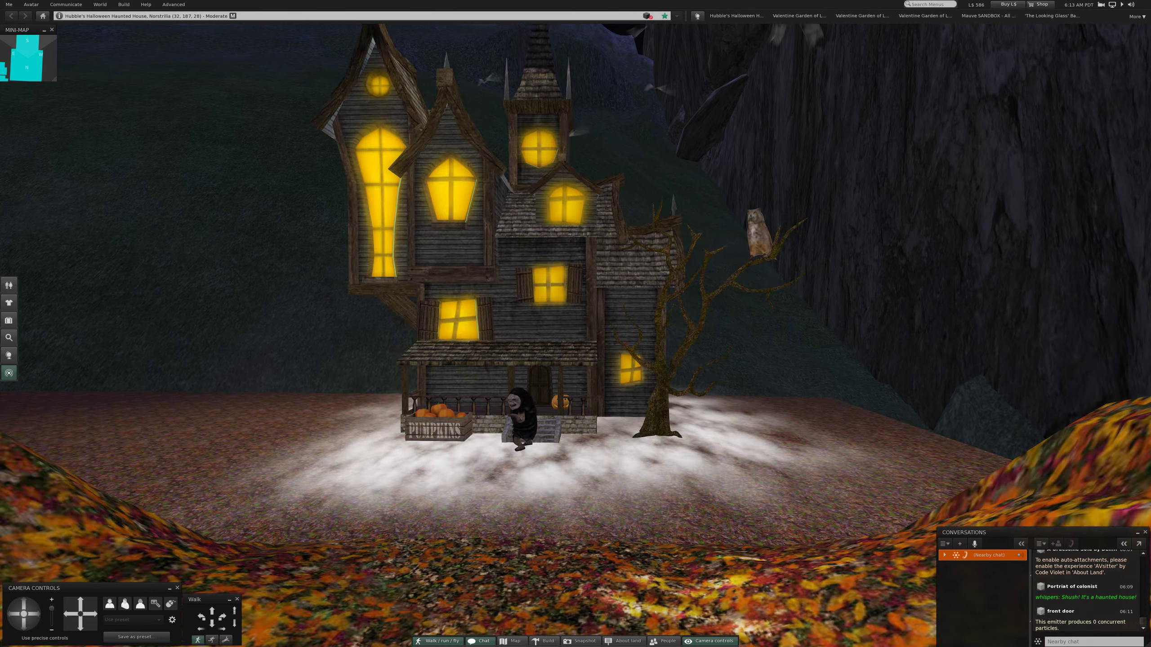
Orbit around the haunted house and take a snapshot with Ctrl+`.
key("Up")
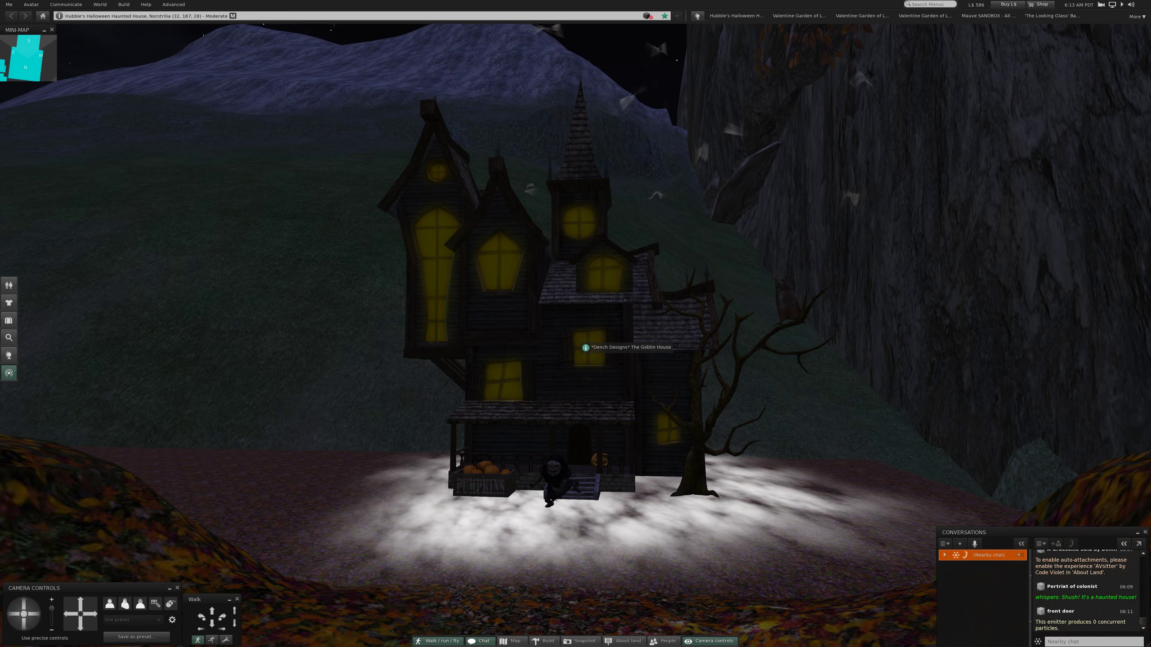
key("ctrl+grave")
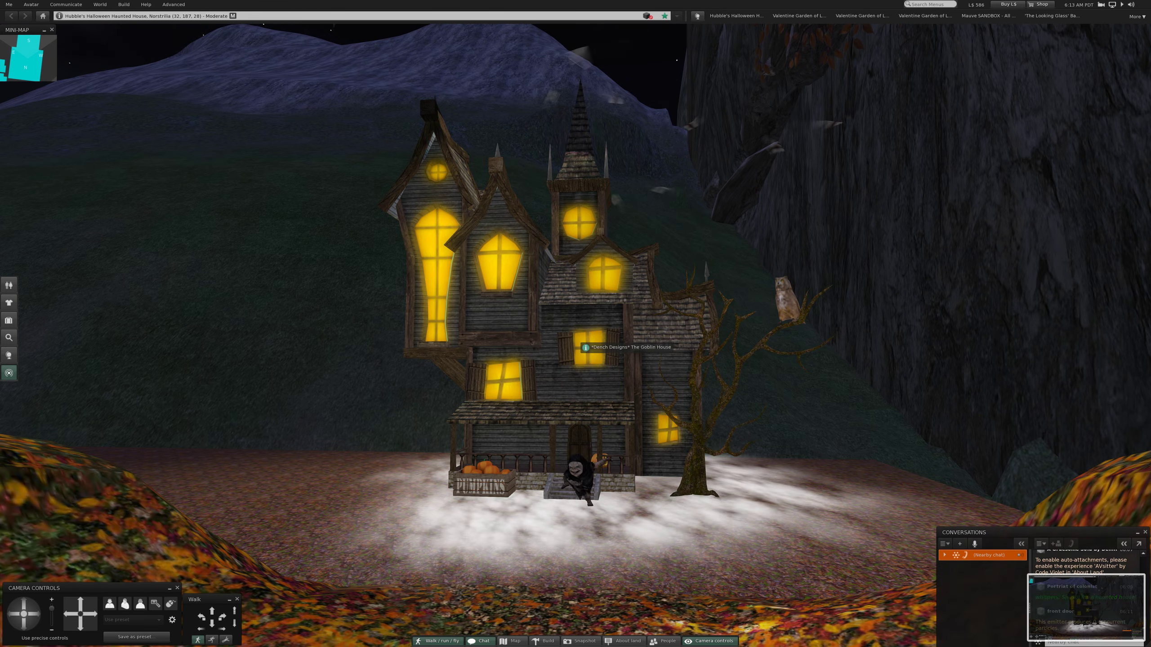
key("Escape")
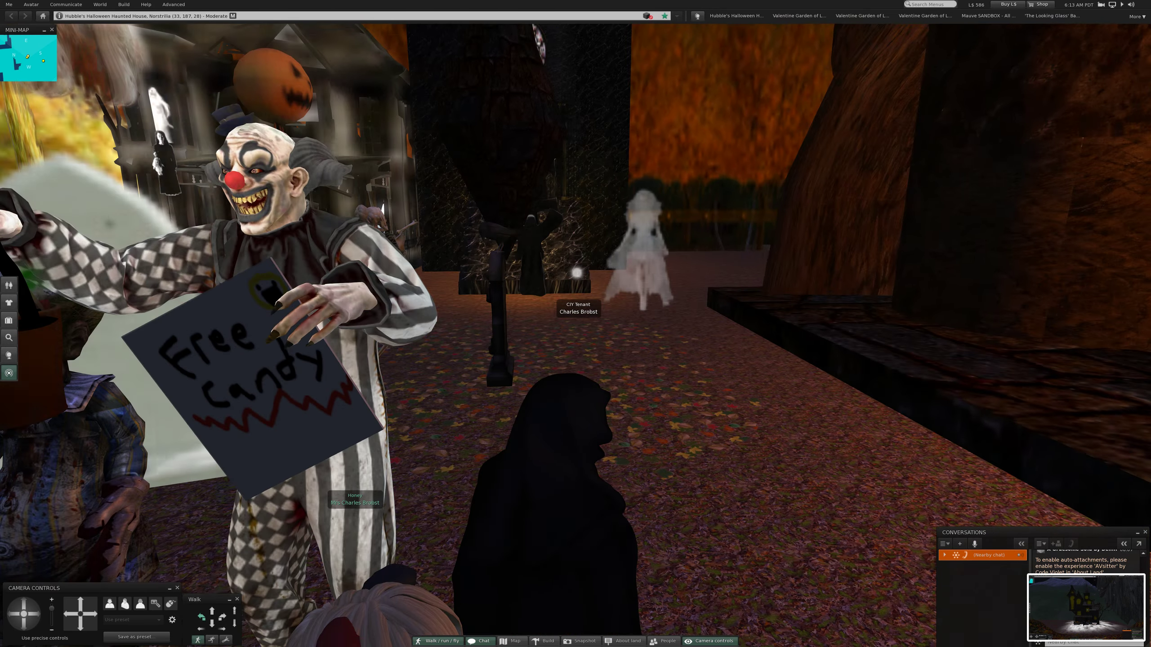
Orbit past the HAPPY HALLOWEEN banner and open grave, then reset the camera.
left_click_drag(576, 360, 360, 361)
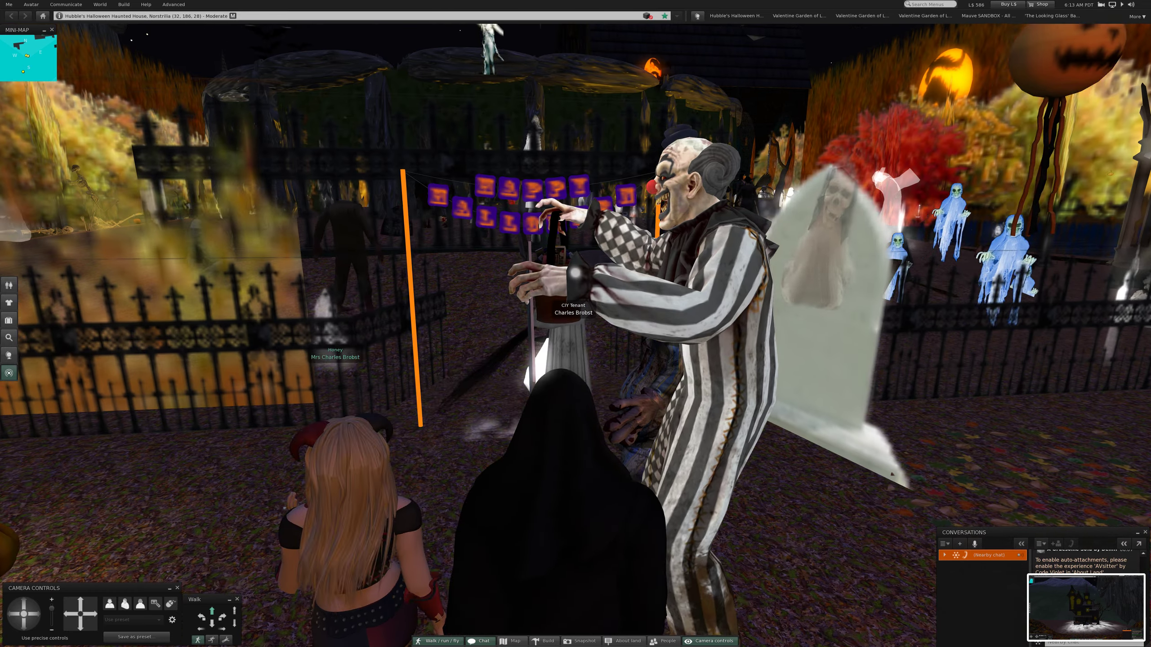
left_click_drag(576, 360, 450, 270)
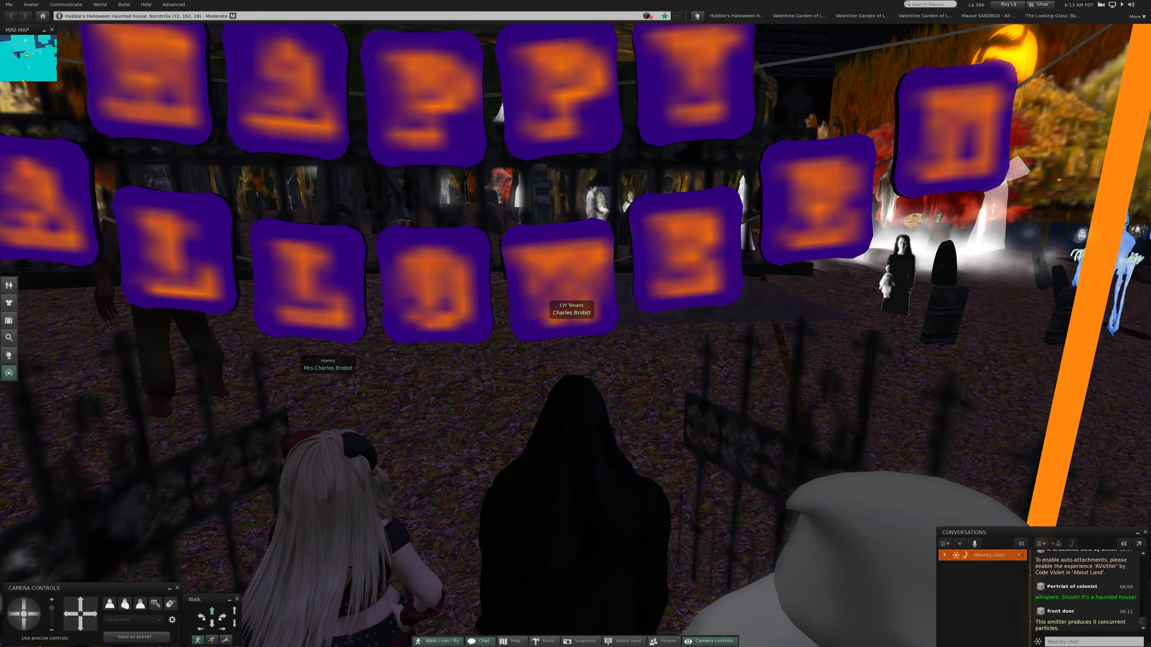
left_click_drag(576, 360, 576, 271)
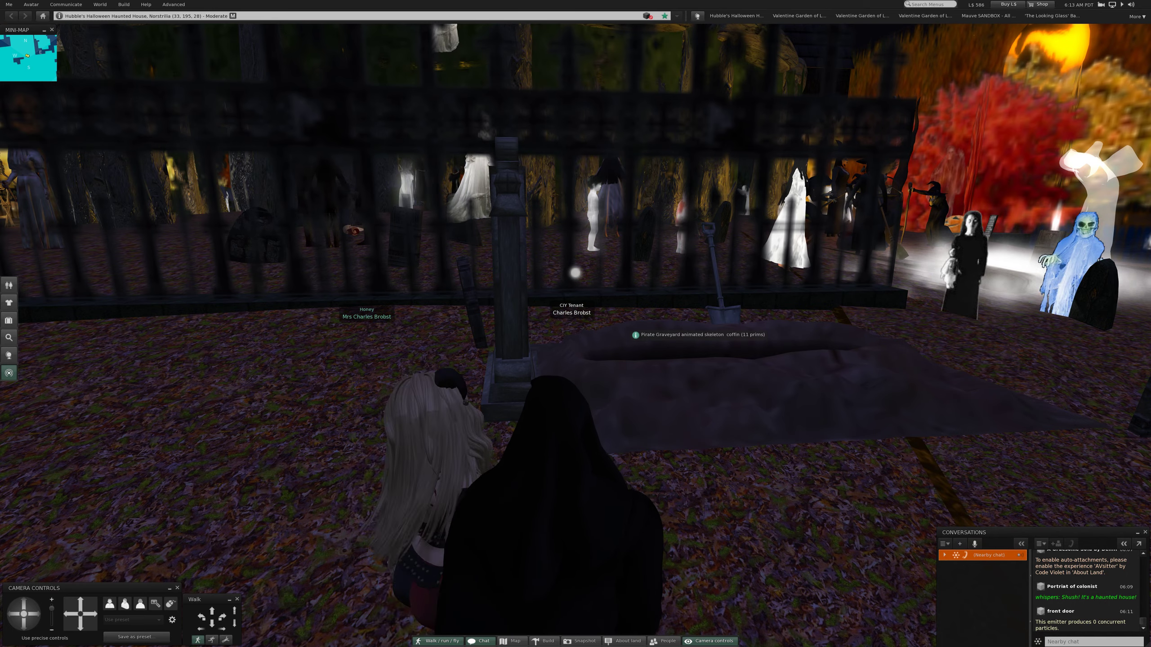
key("Escape")
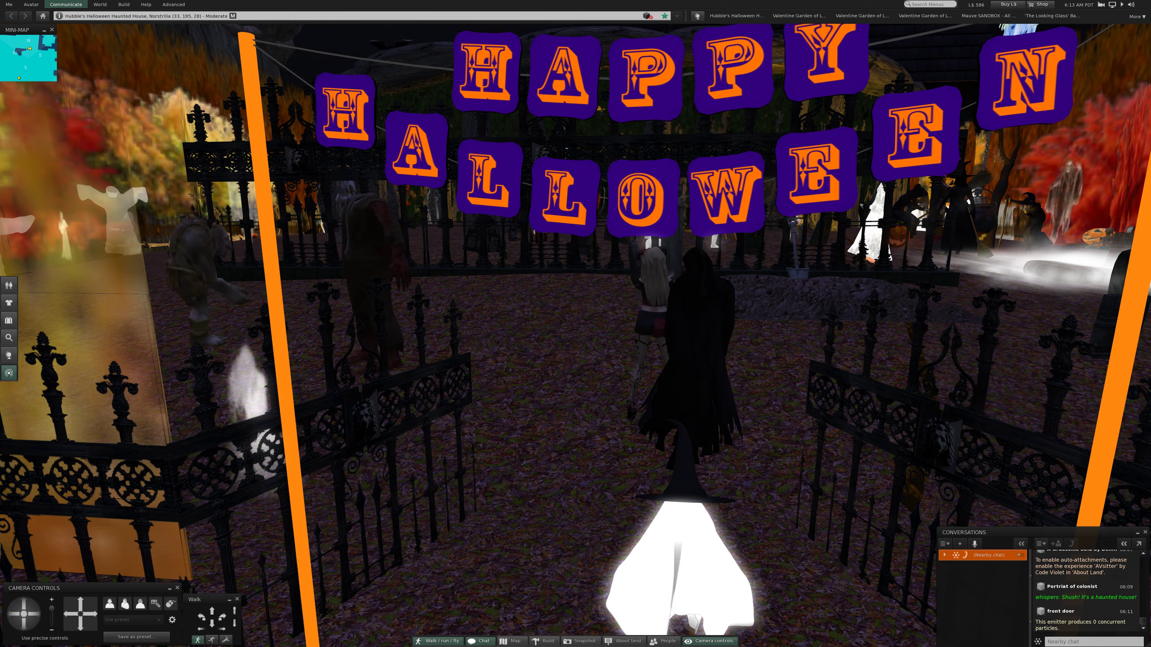
Offer a teleport to an online friend from the Friends list, then close People.
left_click(67, 5)
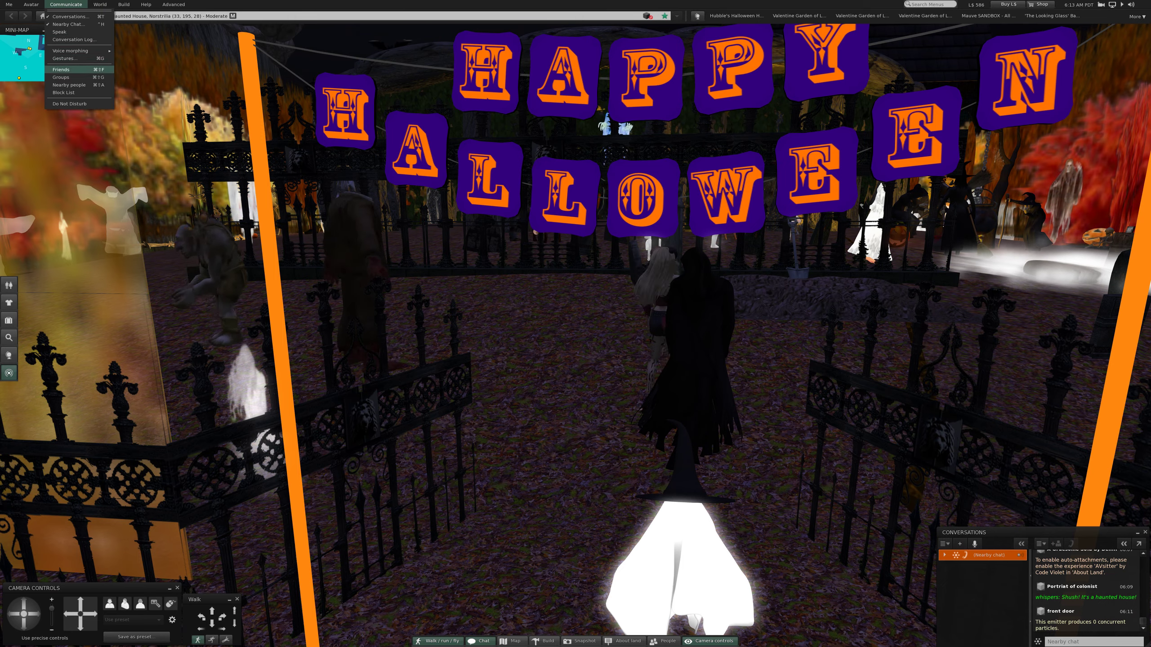
left_click(61, 68)
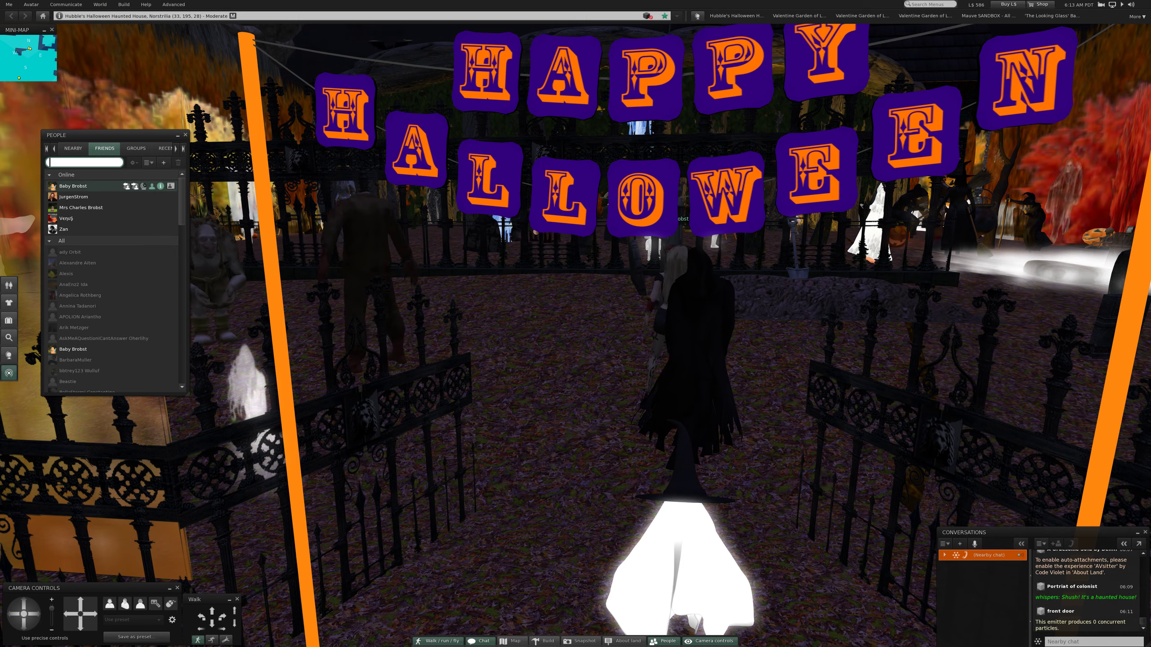
right_click(79, 185)
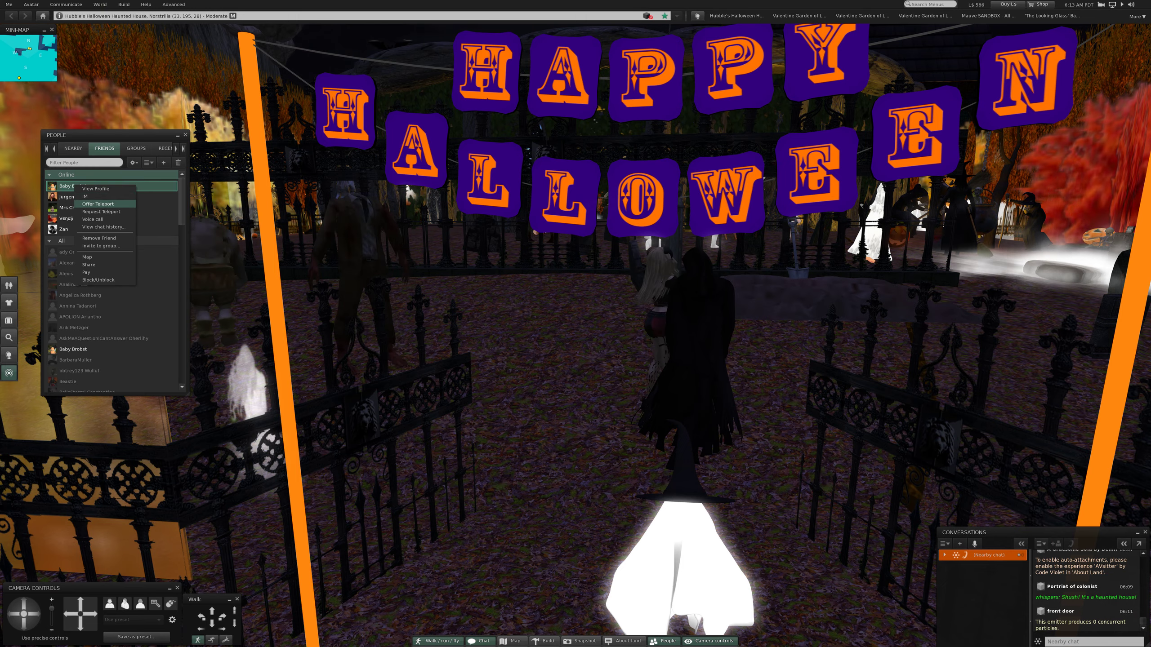
left_click(99, 205)
key("Return")
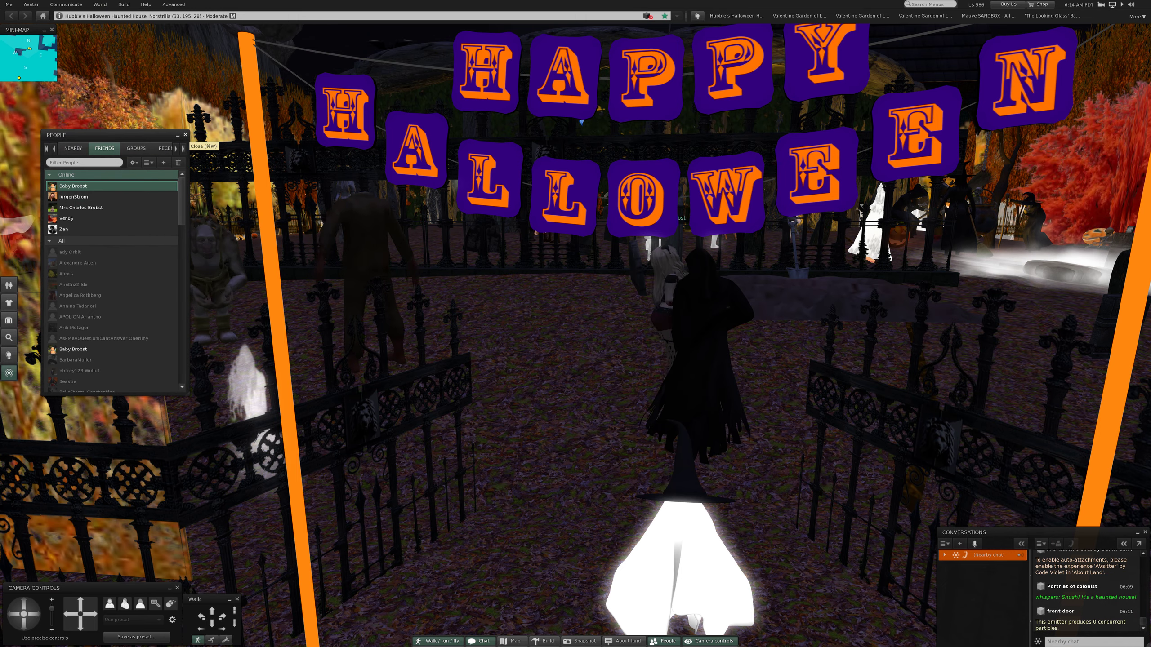
left_click(183, 136)
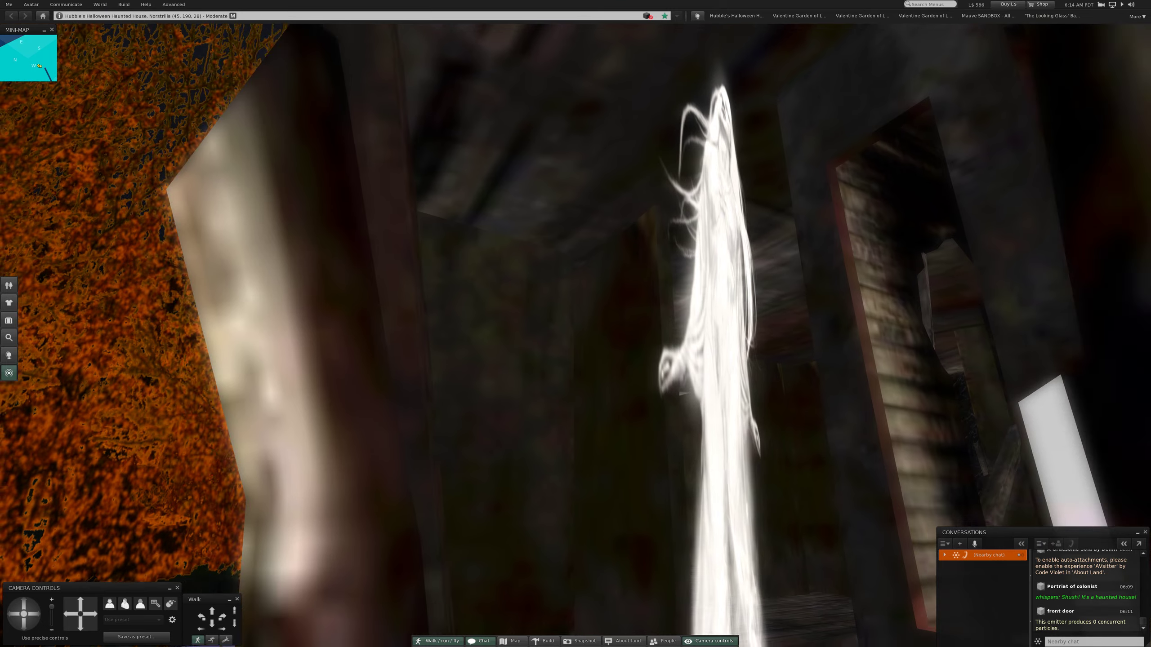
Reset the camera and turn between the graveyard ghosts and the fiery haunted house.
key("Escape")
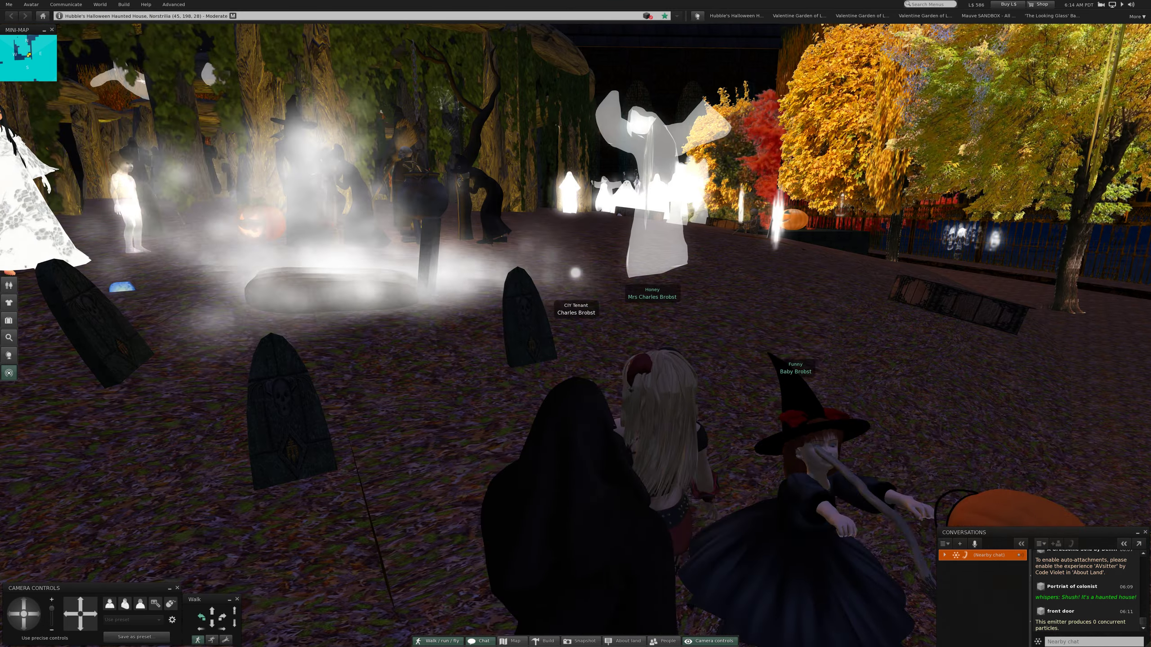
key("Right")
key("Right")
key("Right")
key("Left")
key("Left")
key("Left")
key("Right")
key("Right")
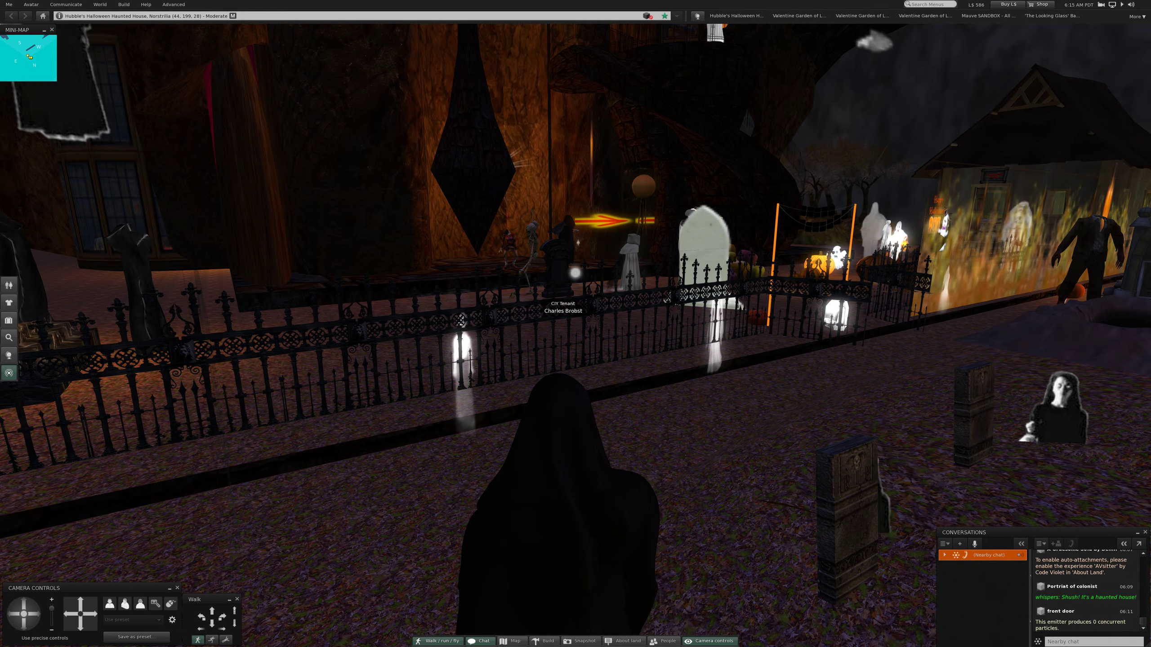